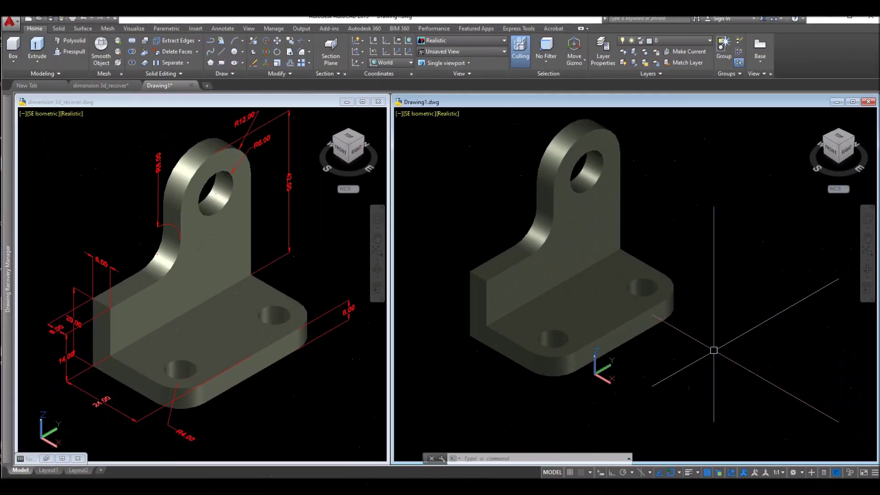
# Inspect the reference model's front dimension, then return to Drawing1
pyautogui.click(599, 324)
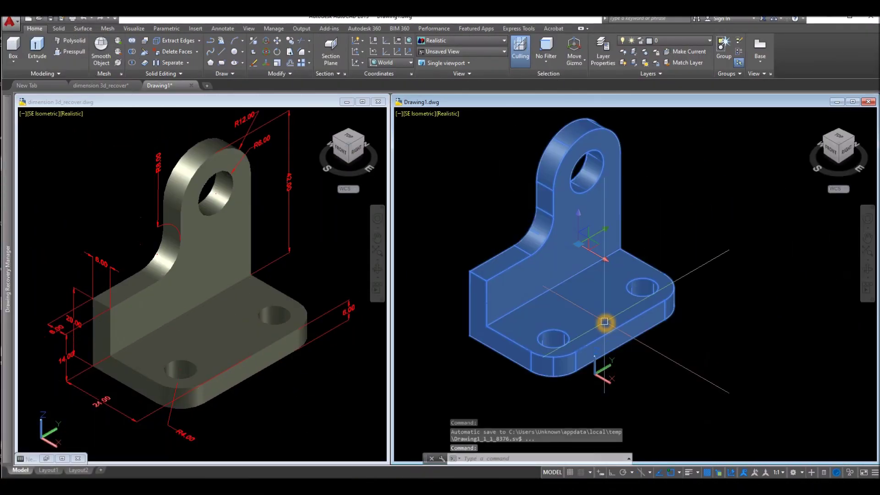
pyautogui.press('Escape')
pyautogui.click(114, 433)
pyautogui.click(112, 416)
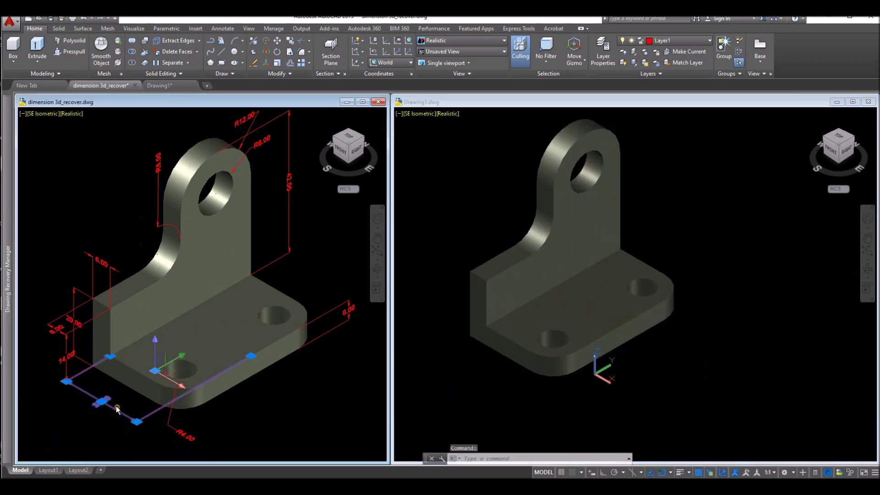
pyautogui.press('Escape')
pyautogui.click(488, 219)
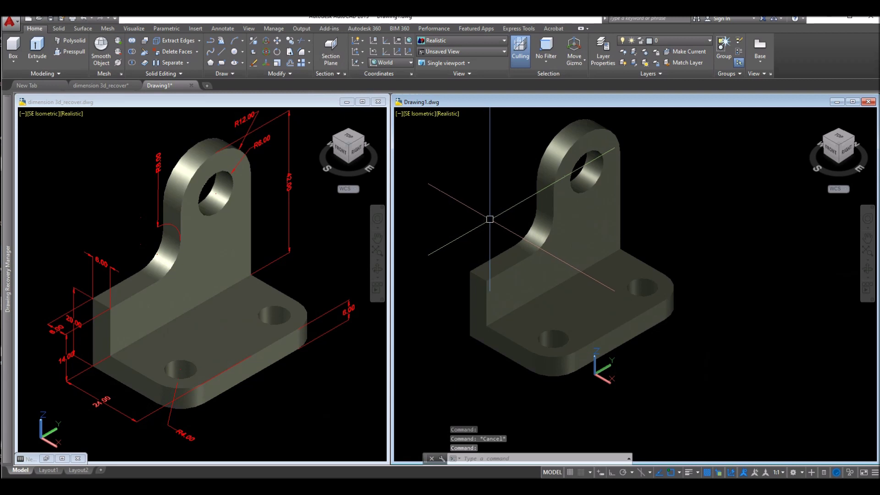
# Align the UCS to the base plate's top face with Face UCS
pyautogui.click(434, 118)
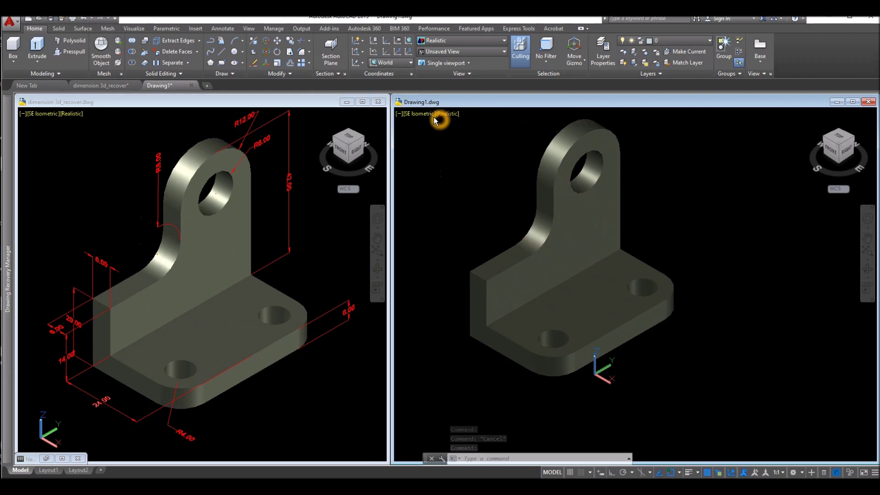
pyautogui.click(362, 62)
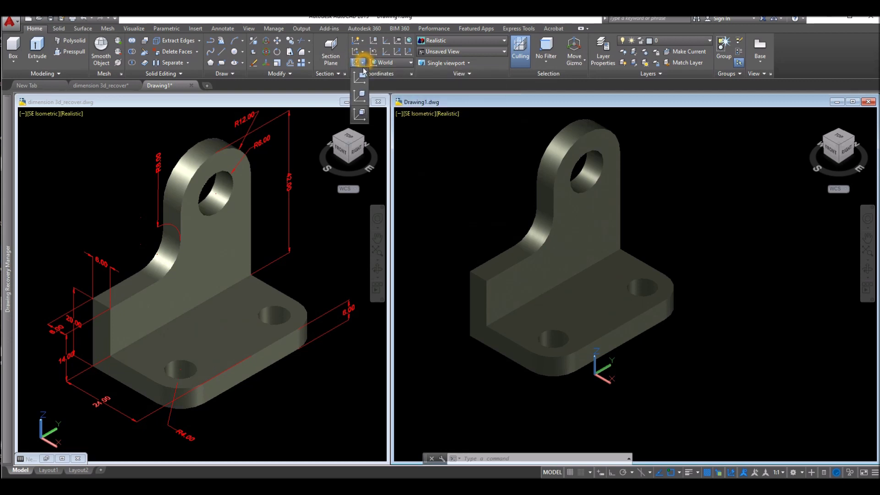
pyautogui.click(361, 113)
pyautogui.click(450, 343)
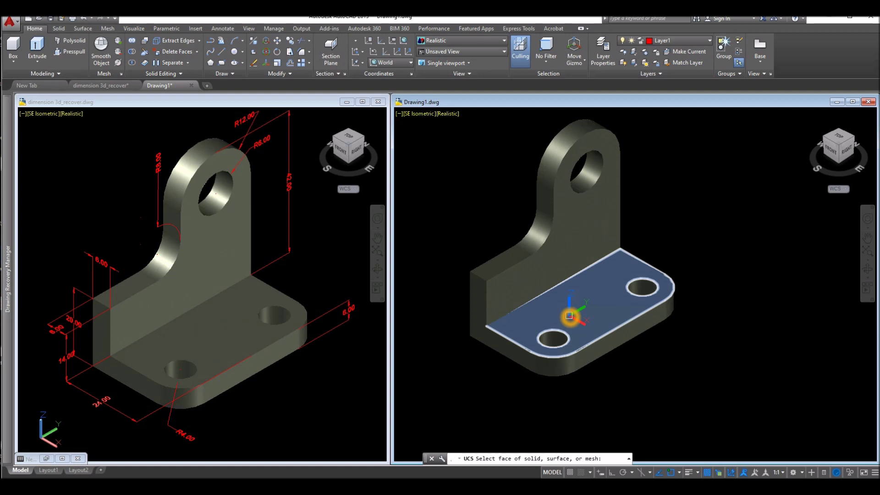
pyautogui.click(570, 316)
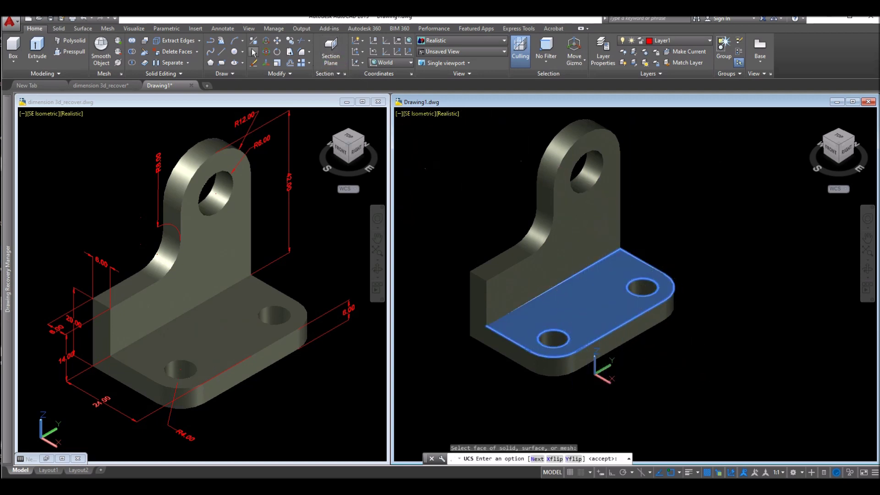
pyautogui.click(224, 29)
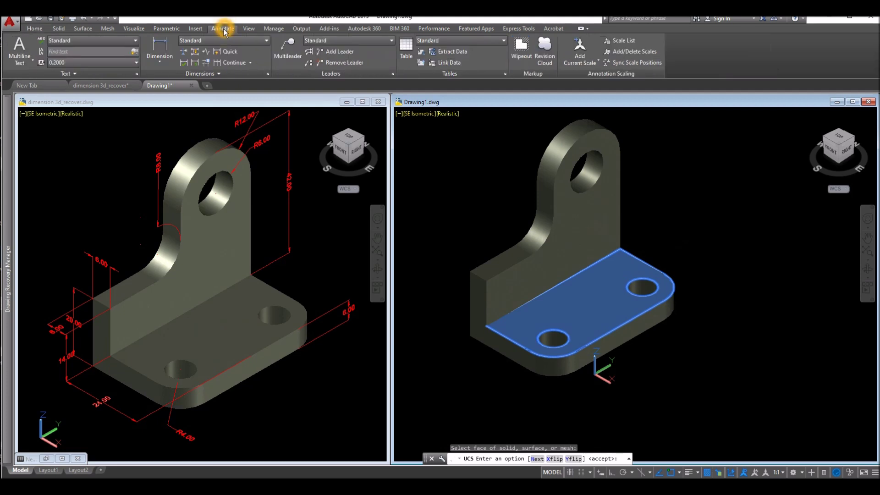
# Dimension the base plate's front edge at 24.0000 and zoom in on it
pyautogui.click(165, 49)
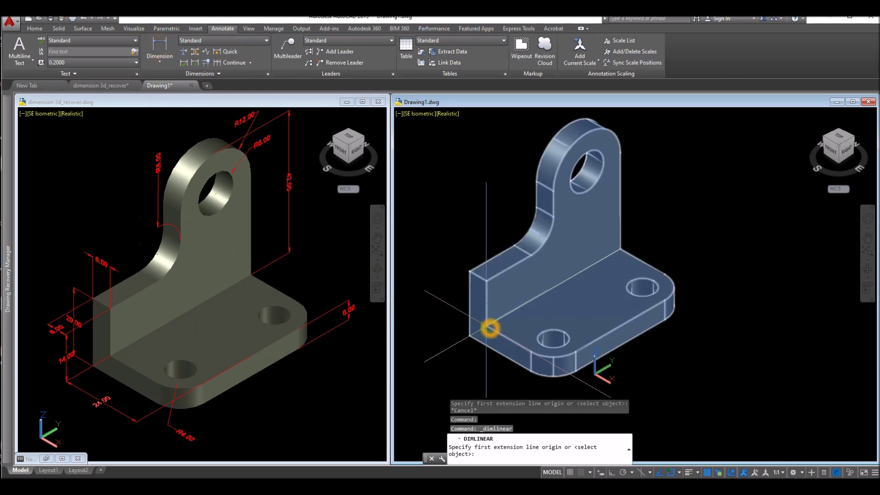
pyautogui.click(490, 329)
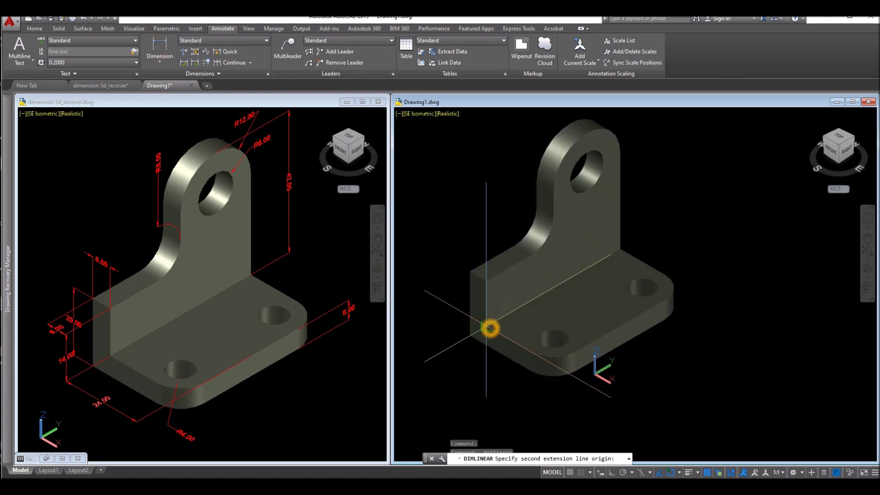
pyautogui.click(578, 353)
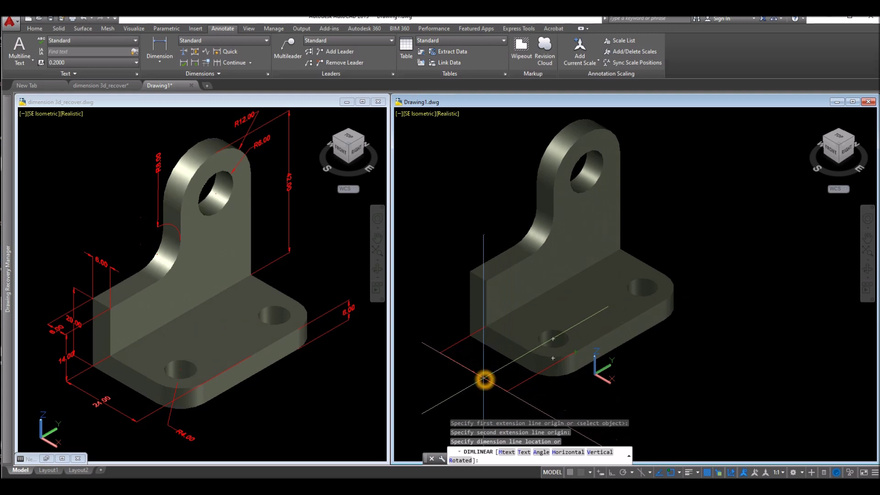
pyautogui.click(491, 370)
pyautogui.scroll(2, 504, 304)
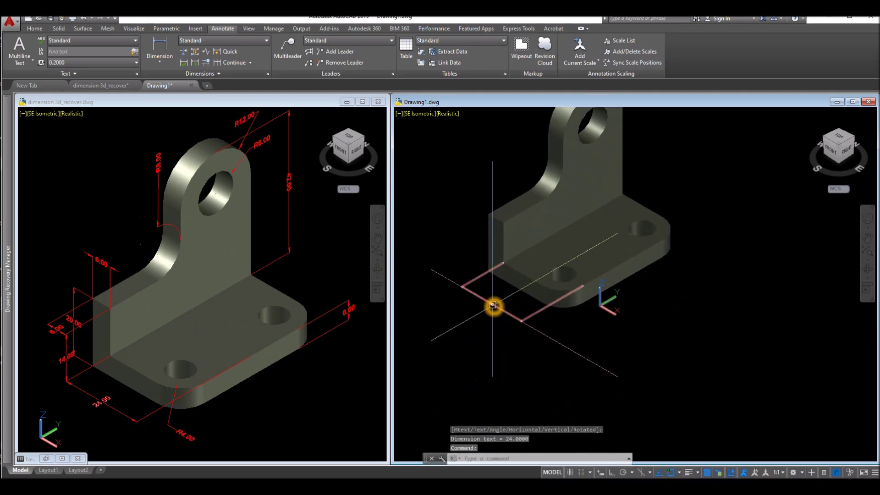
pyautogui.scroll(6, 493, 305)
pyautogui.moveTo(495, 300); pyautogui.dragTo(531, 318, button='middle')
pyautogui.scroll(1, 527, 326)
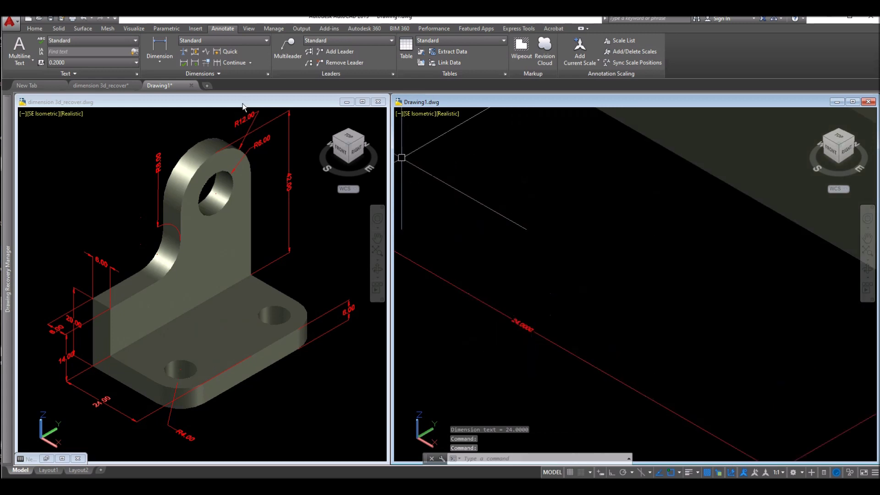
# Edit the Standard dimension style to use 1.5 text height and 1.5 arrow size
pyautogui.click(269, 75)
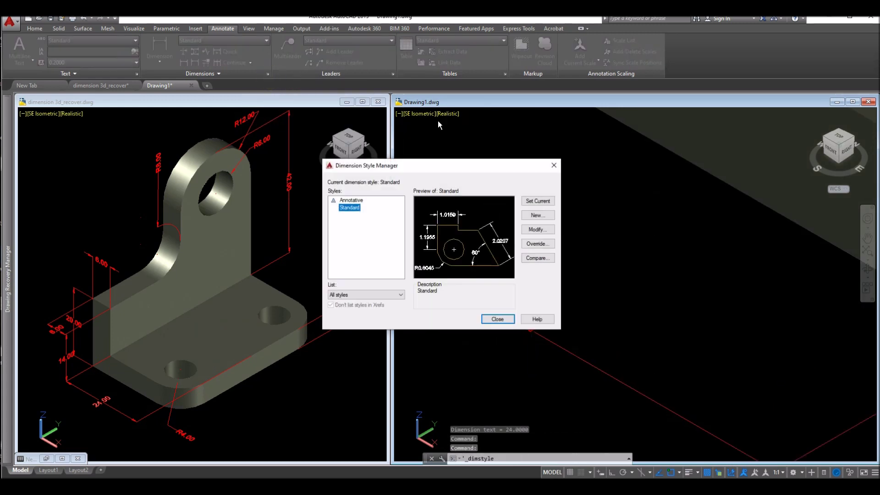
pyautogui.click(541, 233)
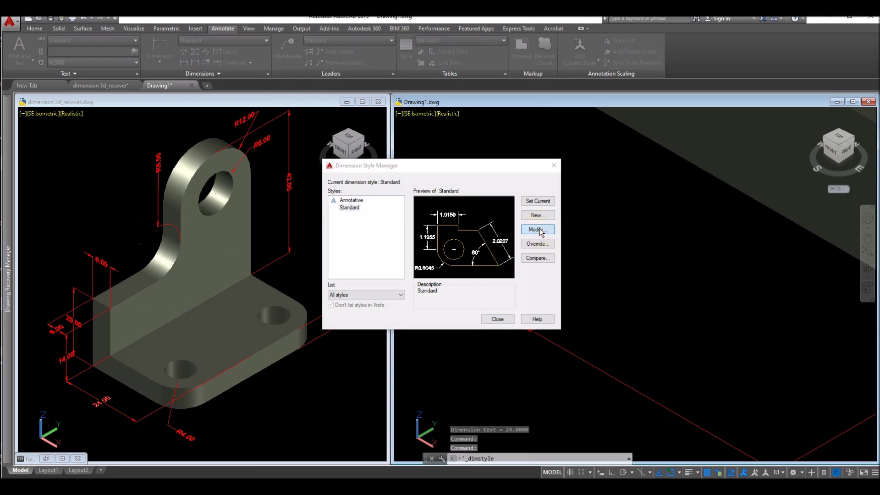
pyautogui.click(541, 231)
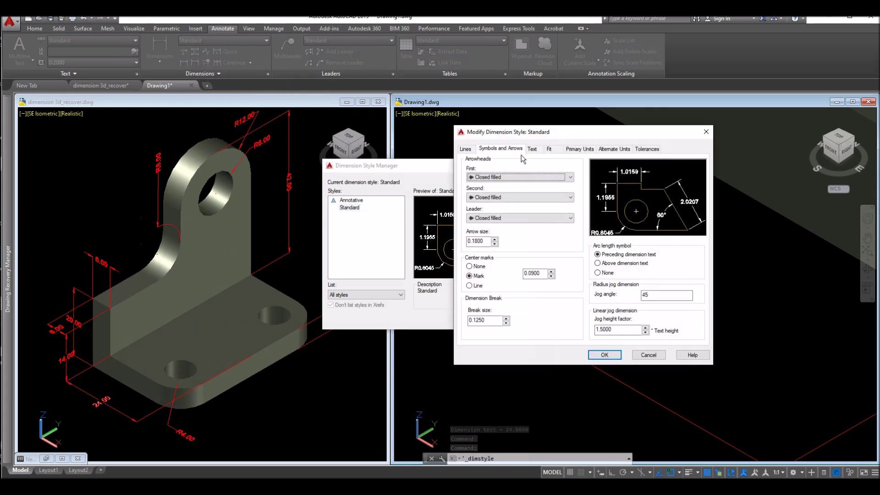
pyautogui.click(533, 149)
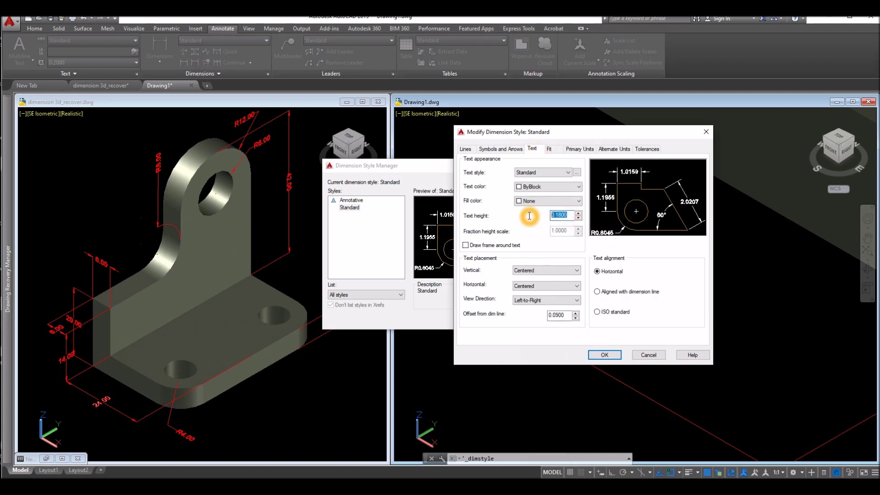
pyautogui.write('1.5')
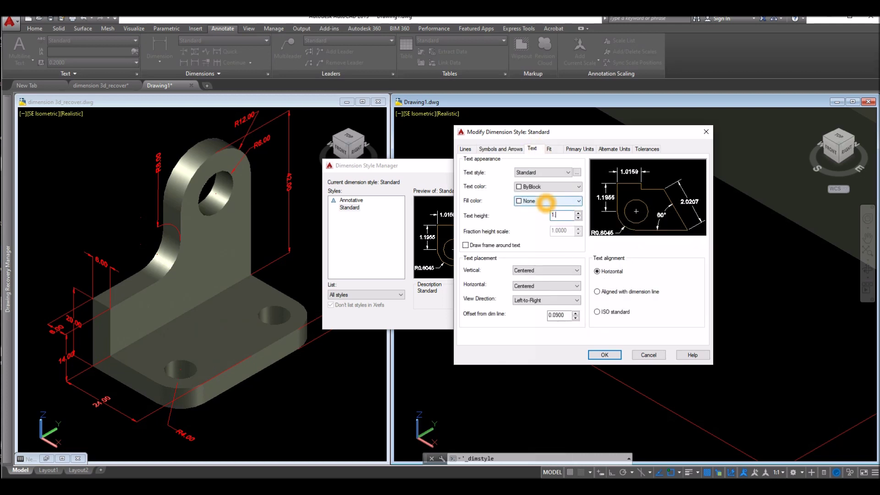
pyautogui.click(507, 151)
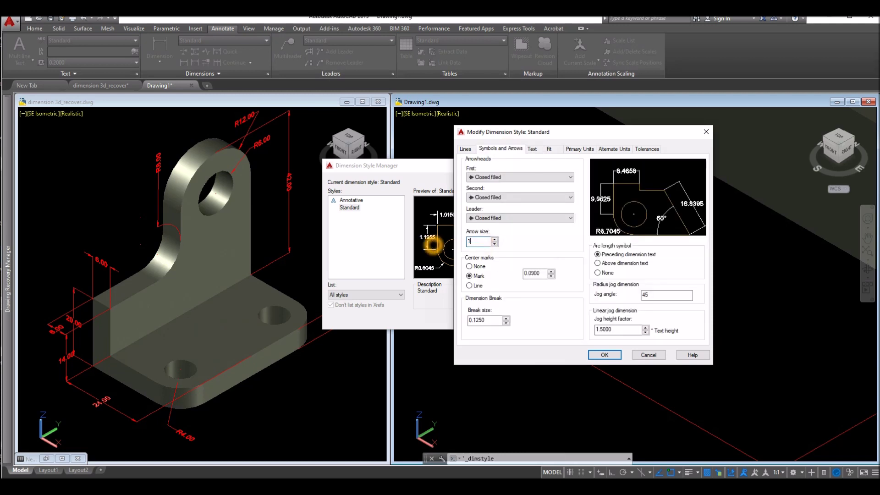
pyautogui.click(549, 150)
# Set Standard's primary unit precision to 0.00 with a period separator and apply it
pyautogui.click(575, 149)
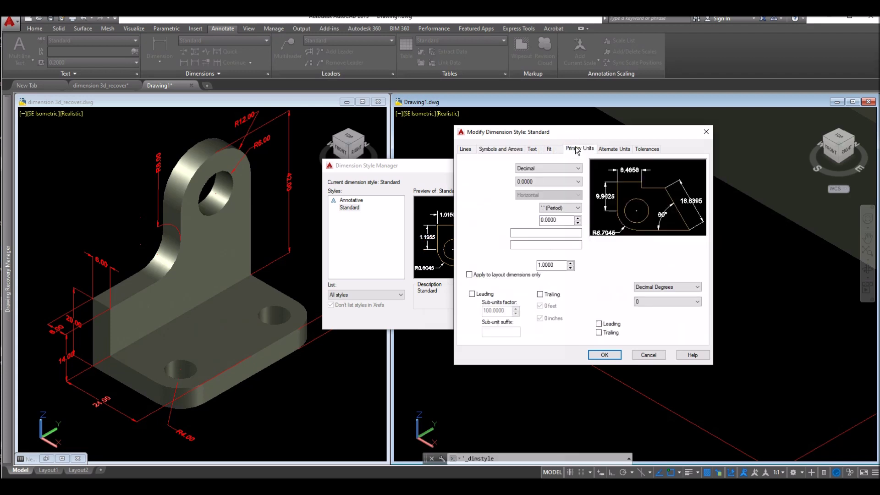
pyautogui.click(558, 182)
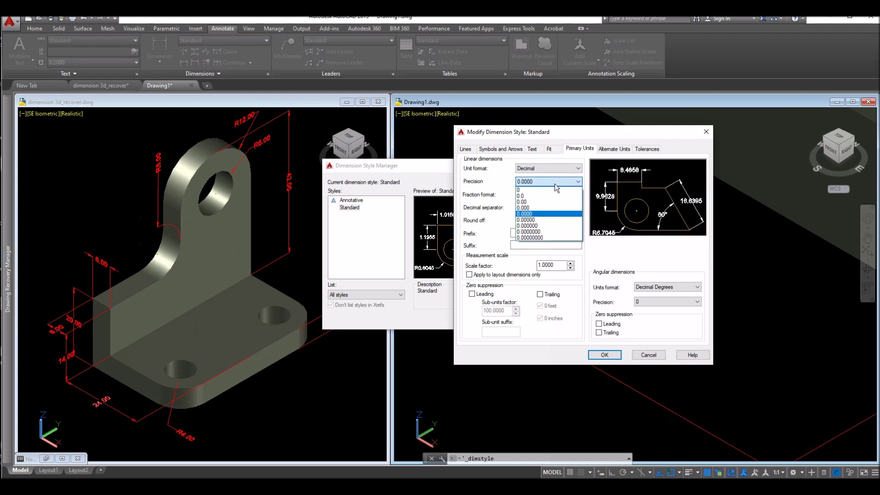
pyautogui.click(533, 202)
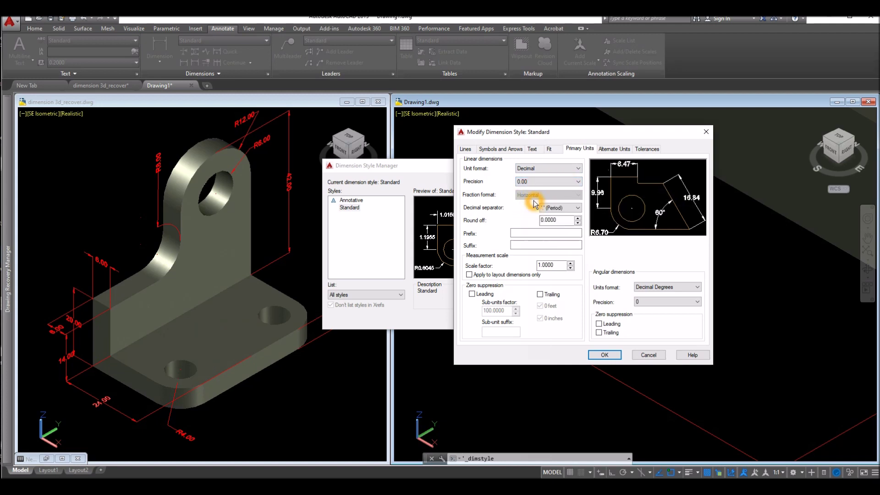
pyautogui.click(573, 210)
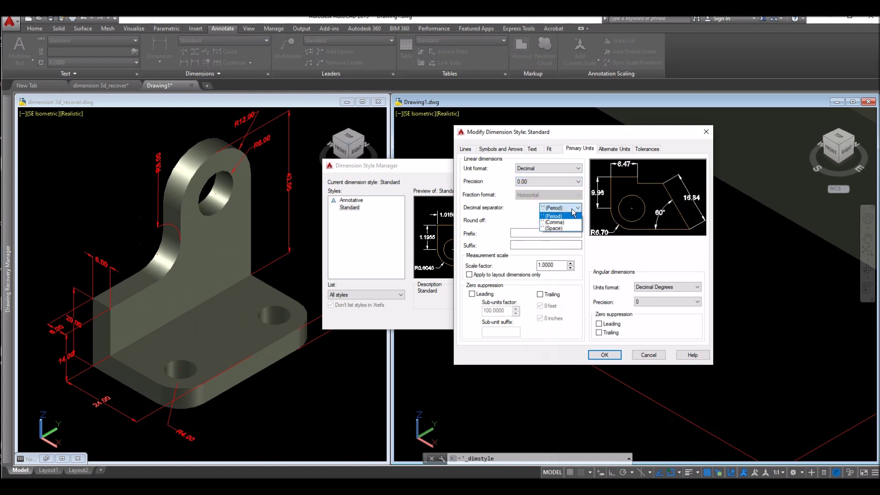
pyautogui.click(561, 217)
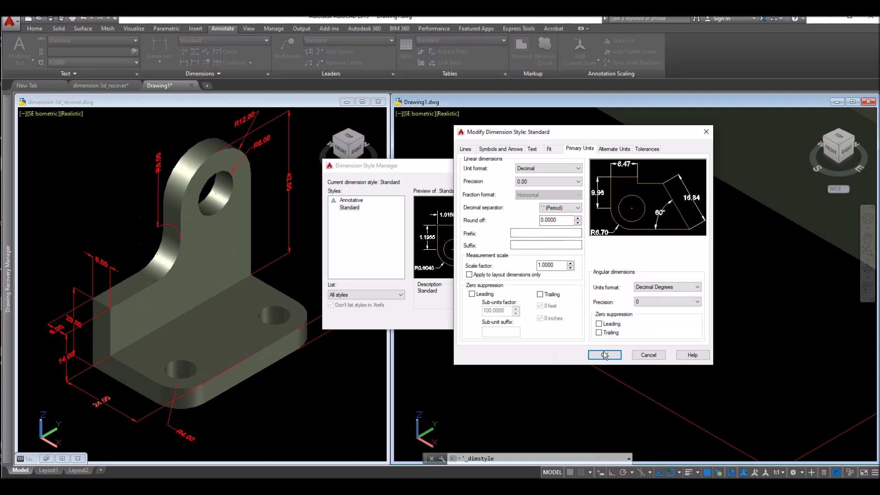
pyautogui.click(604, 354)
pyautogui.click(498, 319)
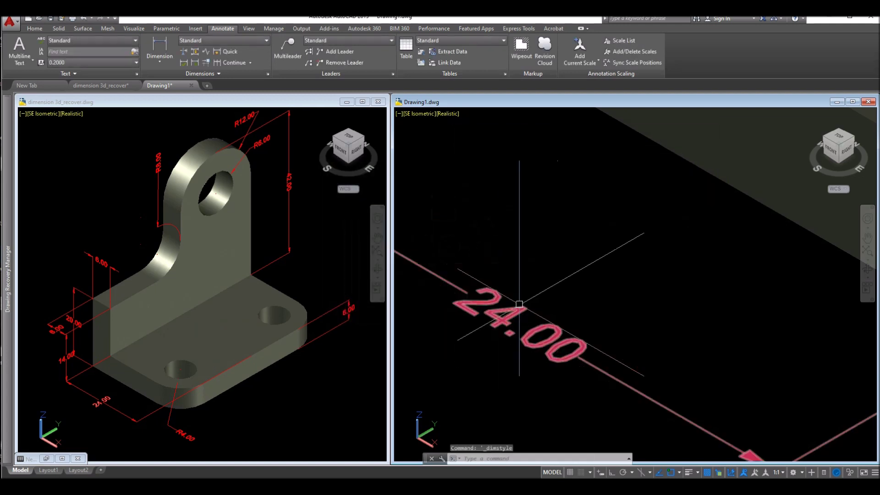
pyautogui.scroll(-5, 550, 282)
# Inspect the reference model's 6.00 dimension, then return to Drawing1
pyautogui.scroll(-4, 550, 282)
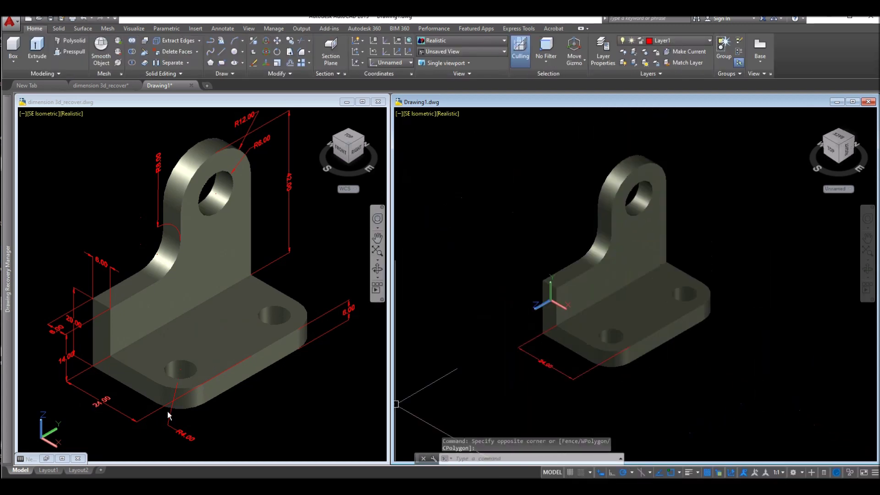
pyautogui.click(234, 417)
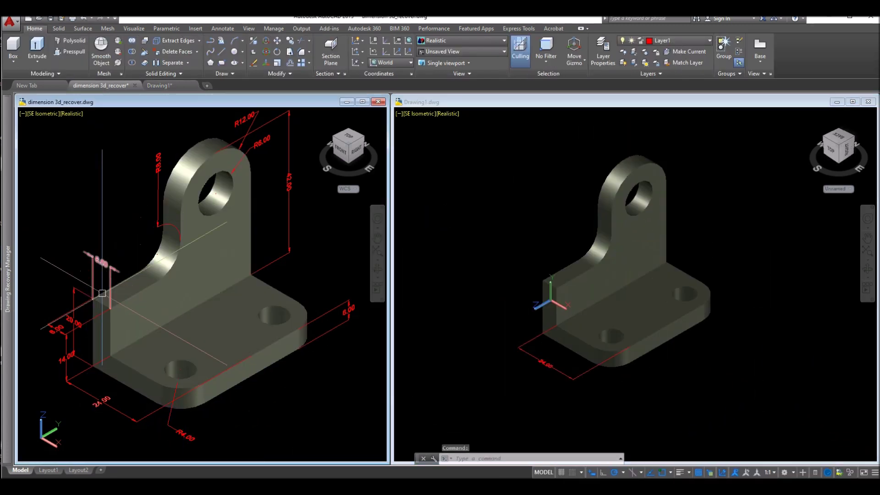
pyautogui.click(103, 265)
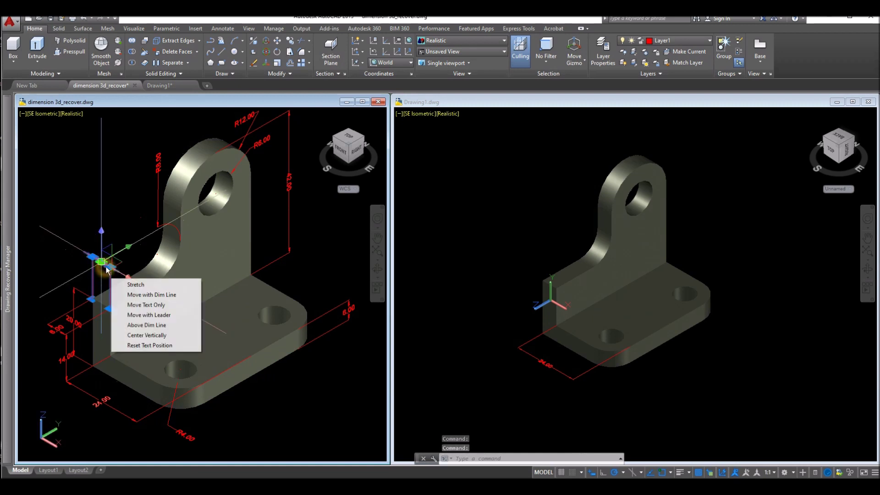
pyautogui.click(492, 237)
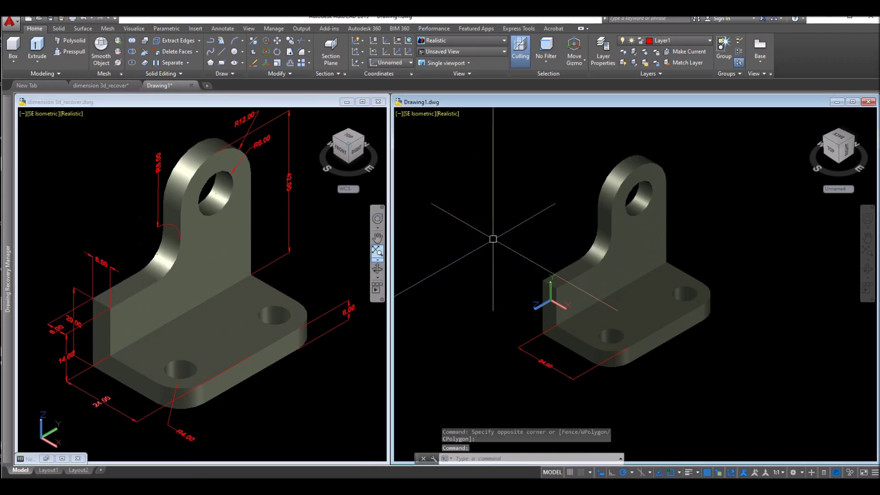
pyautogui.click(359, 63)
# Align the UCS to the bracket base's front vertical face and accept it
pyautogui.click(360, 115)
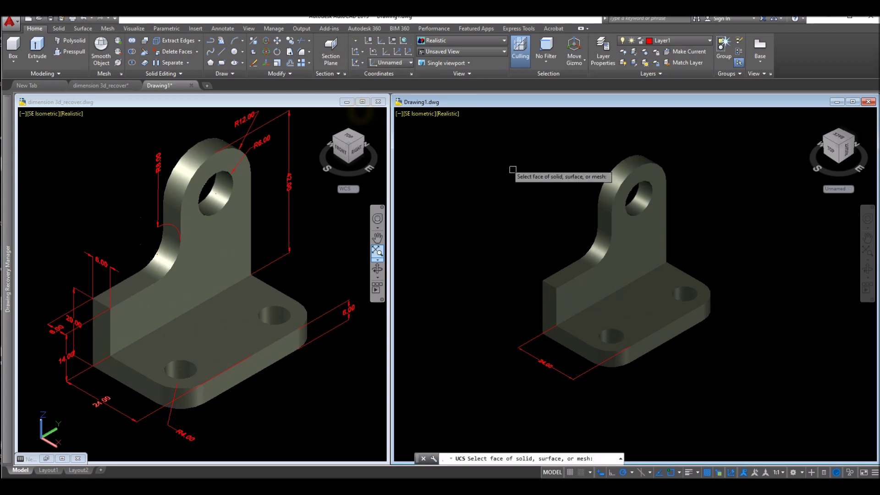
pyautogui.scroll(3, 536, 320)
pyautogui.click(559, 293)
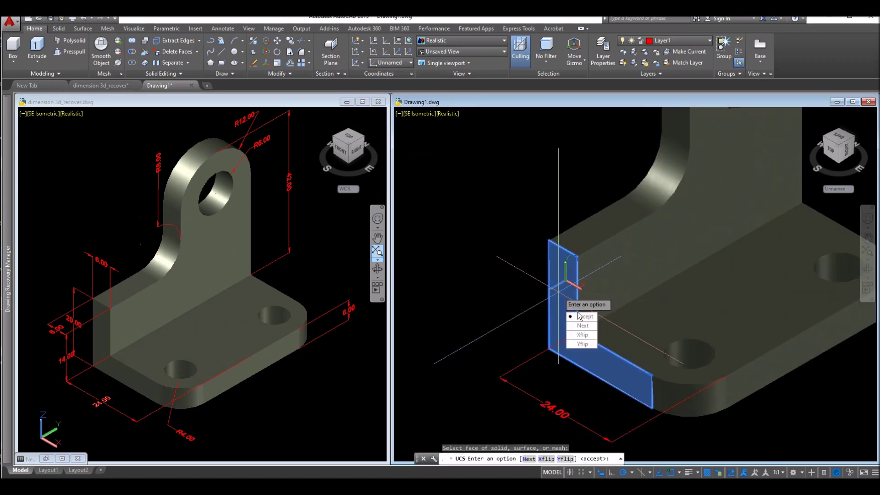
pyautogui.click(584, 317)
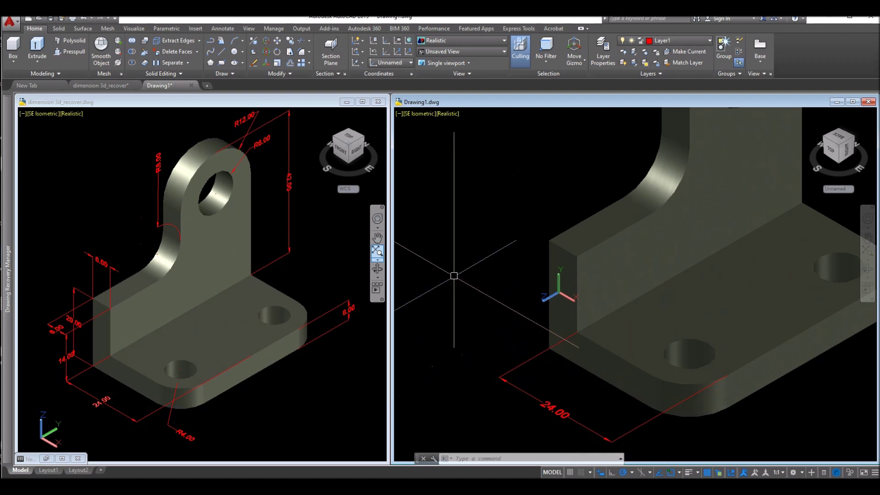
pyautogui.click(229, 29)
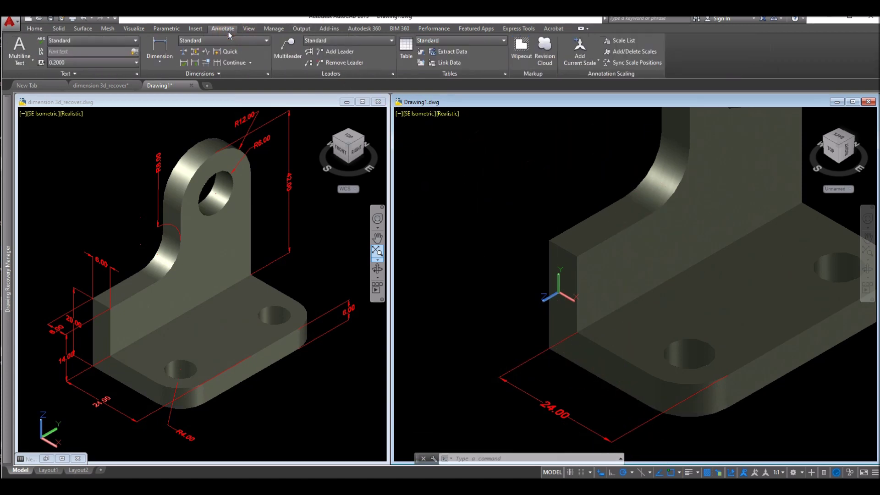
# Add a 6.00 vertical linear dimension for the base plate's thickness at the front corner
pyautogui.click(163, 49)
pyautogui.click(544, 243)
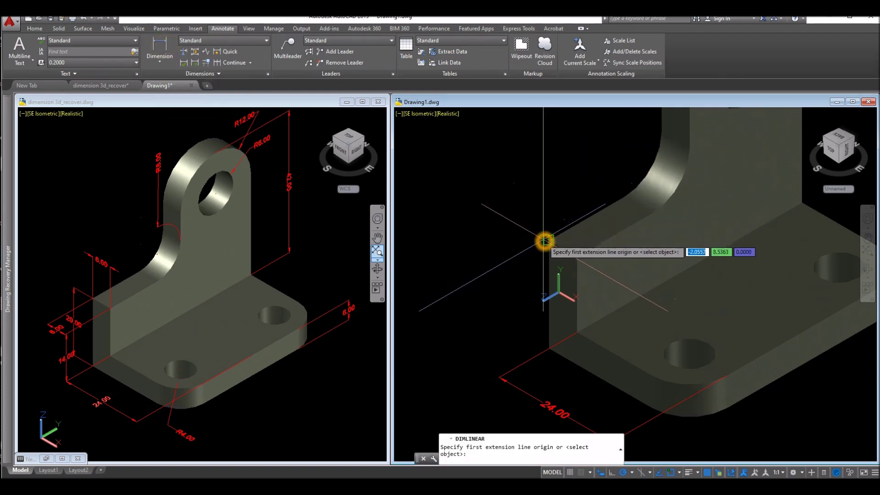
pyautogui.click(579, 254)
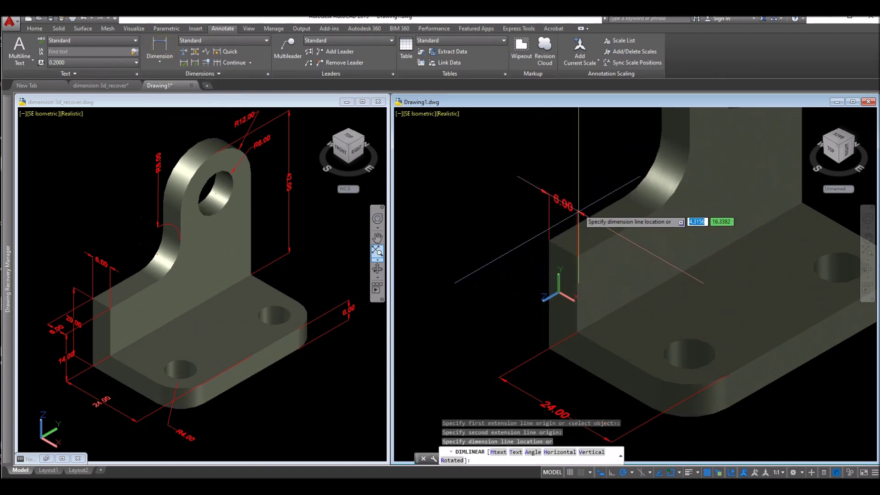
pyautogui.click(577, 177)
pyautogui.scroll(-4, 596, 188)
pyautogui.moveTo(599, 190); pyautogui.dragTo(564, 207, button='middle')
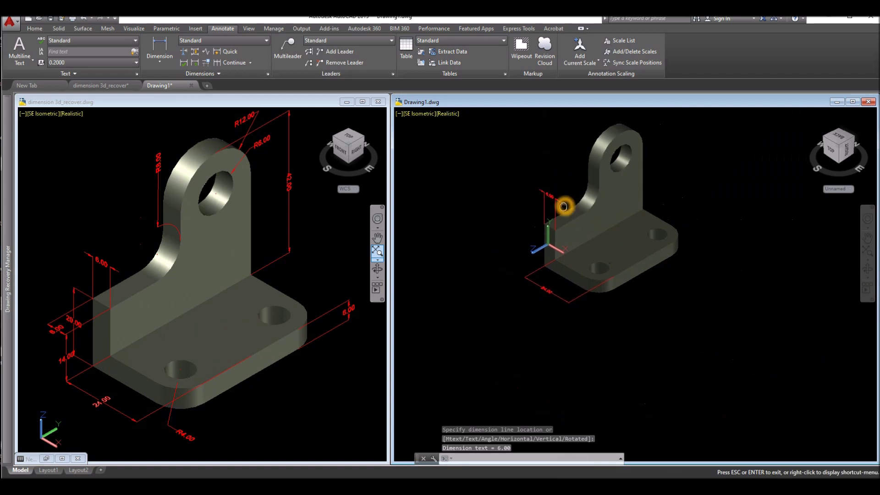
pyautogui.scroll(3, 581, 224)
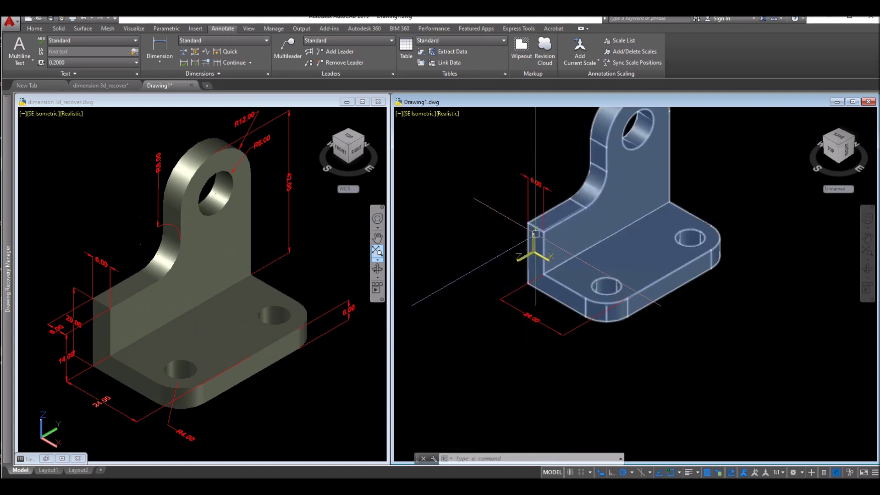
pyautogui.click(39, 30)
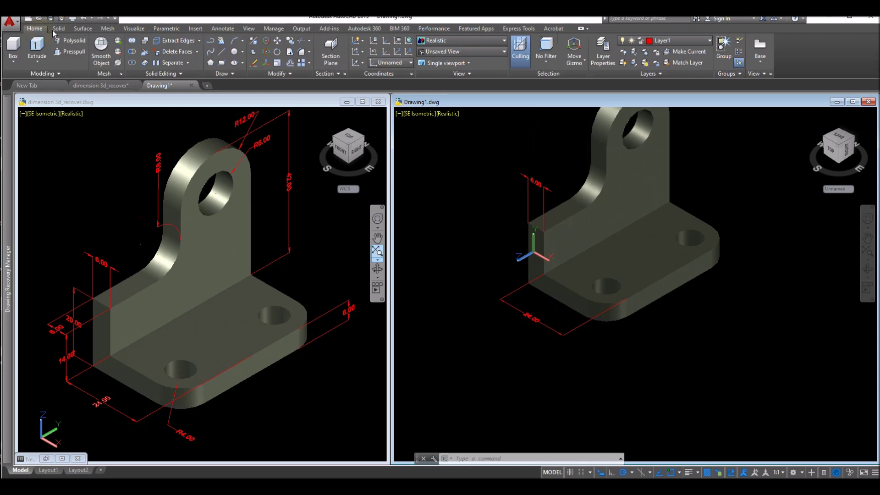
# Realign the UCS to the bracket's L-shaped front side face
pyautogui.click(362, 65)
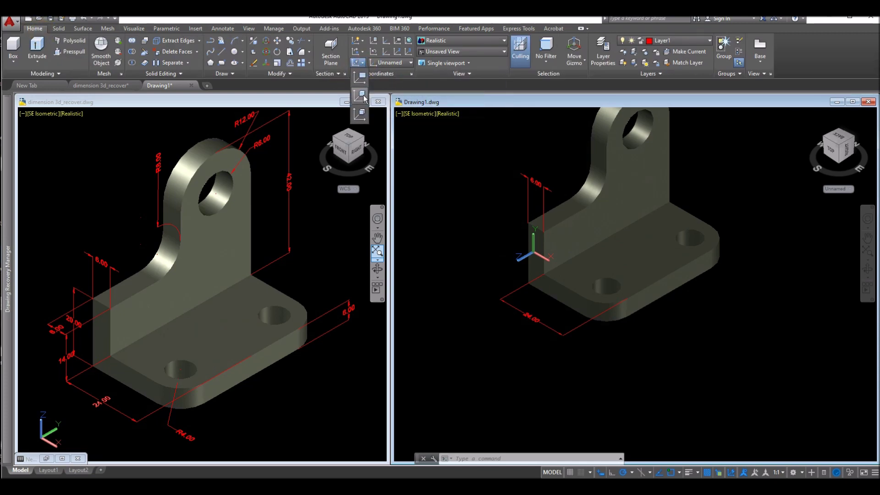
pyautogui.click(363, 110)
pyautogui.scroll(5, 501, 235)
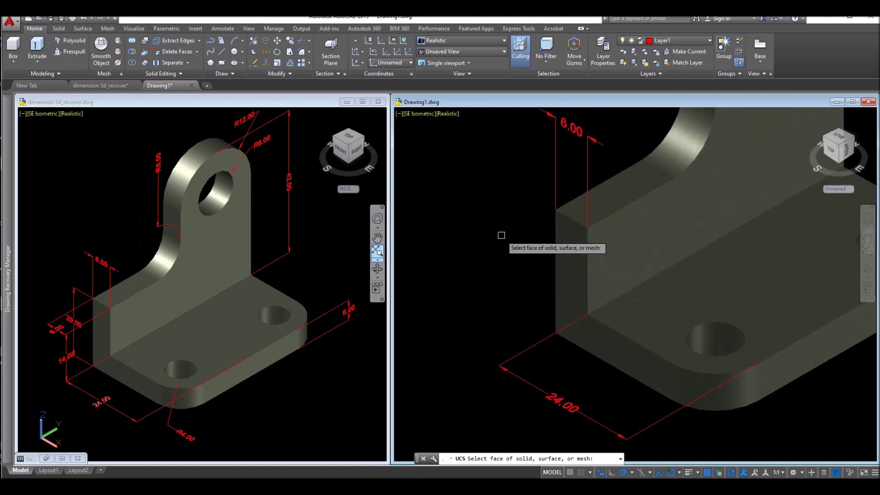
pyautogui.click(571, 251)
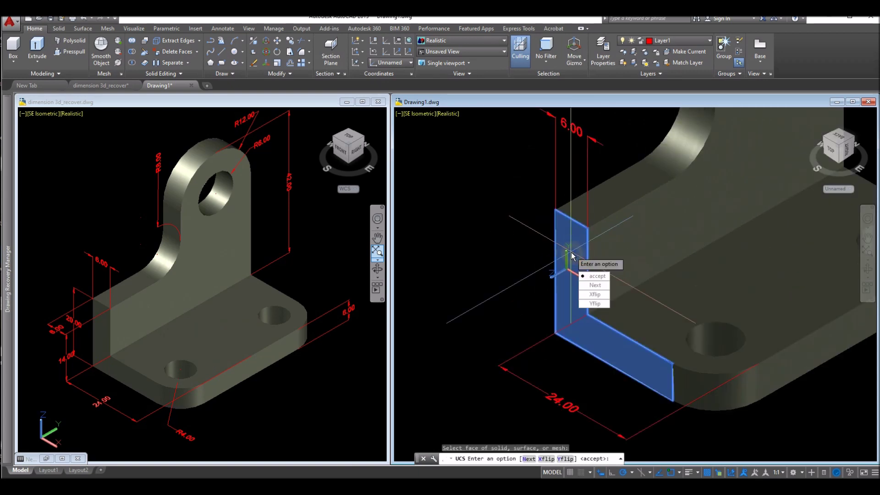
pyautogui.click(596, 275)
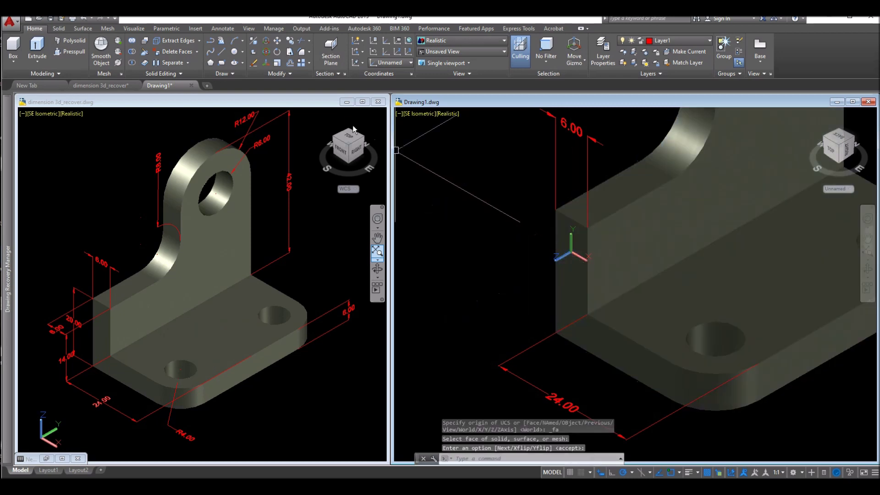
pyautogui.click(223, 29)
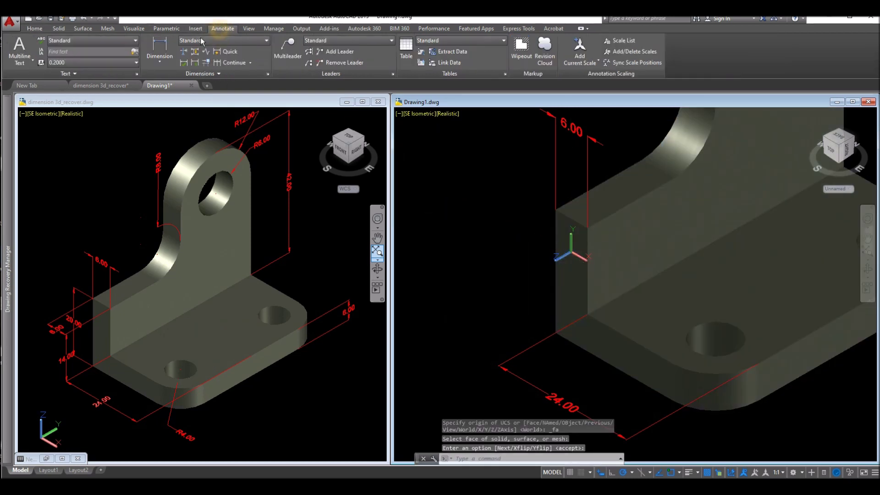
pyautogui.click(159, 46)
# Add a vertical 20.00 linear dimension on the bracket's side face and reframe the view
pyautogui.click(556, 211)
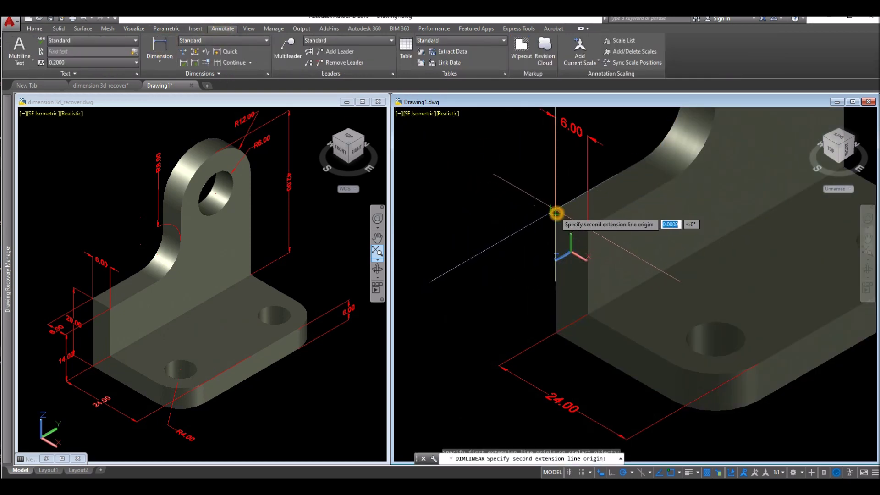
pyautogui.click(560, 333)
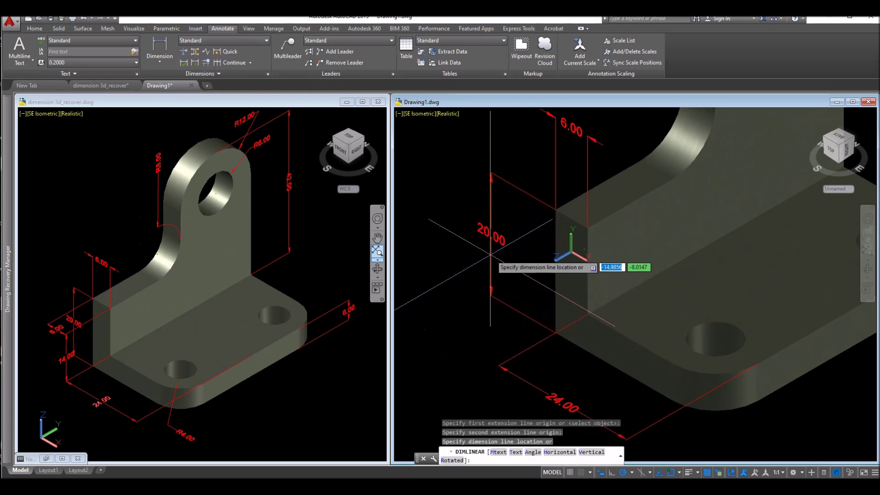
pyautogui.click(479, 244)
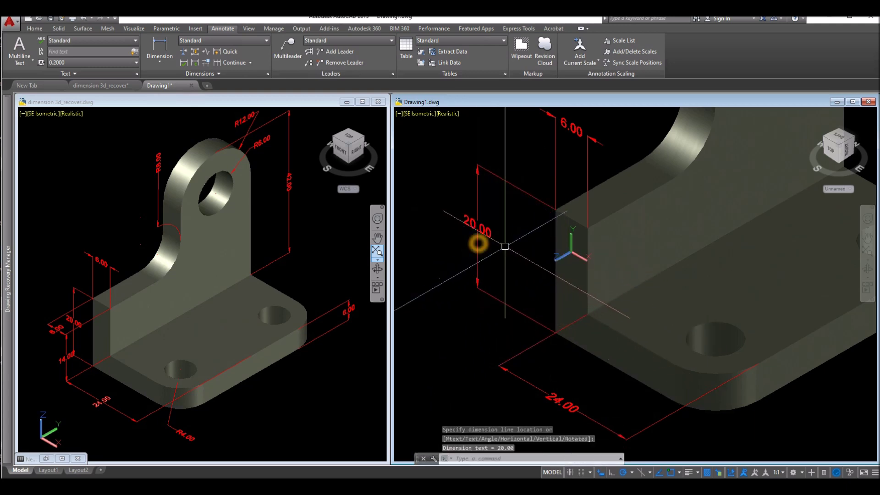
pyautogui.scroll(-5, 504, 250)
pyautogui.moveTo(507, 252); pyautogui.dragTo(501, 266, button='middle')
pyautogui.press('Escape')
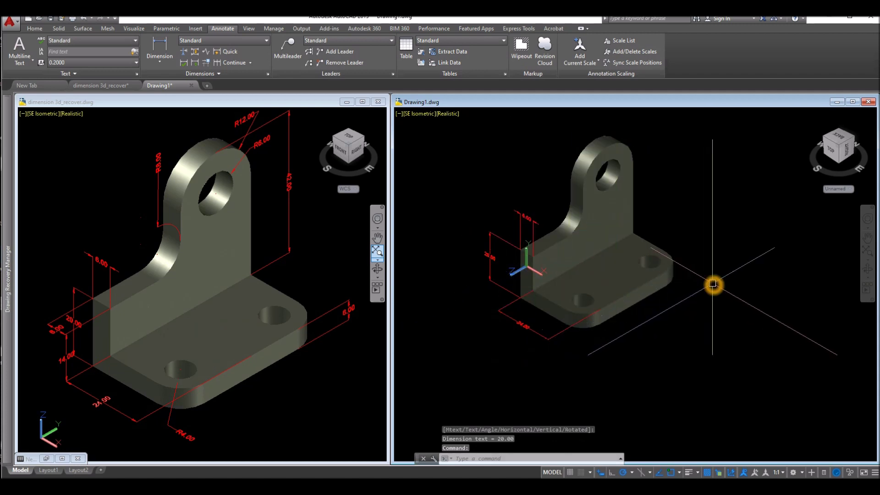
pyautogui.moveTo(713, 284); pyautogui.dragTo(694, 322, button='middle')
pyautogui.press('Escape')
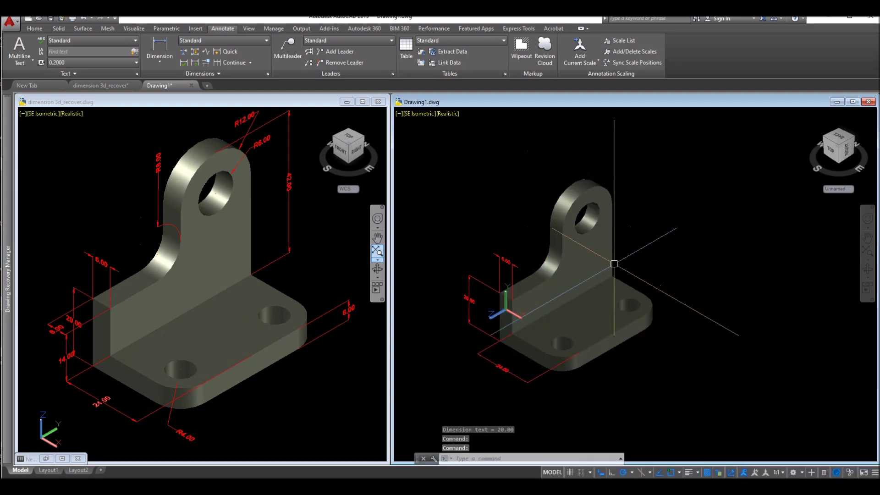
pyautogui.moveTo(624, 218); pyautogui.dragTo(614, 246, button='middle')
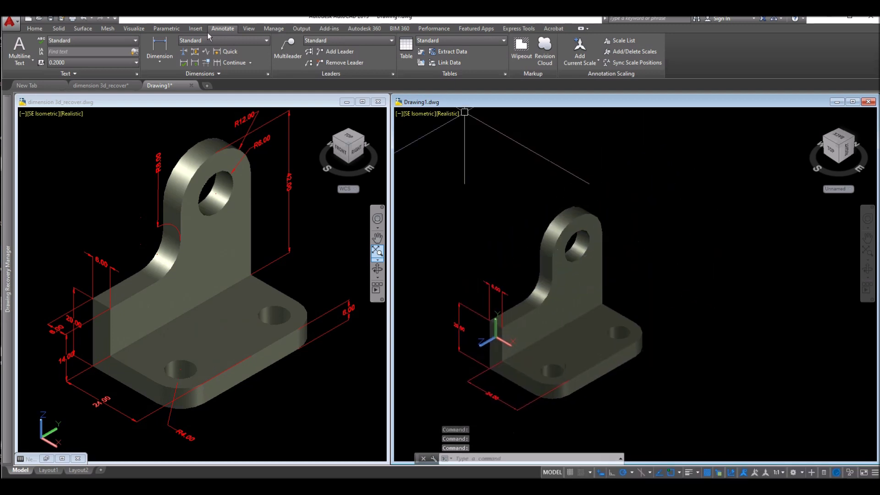
pyautogui.click(40, 31)
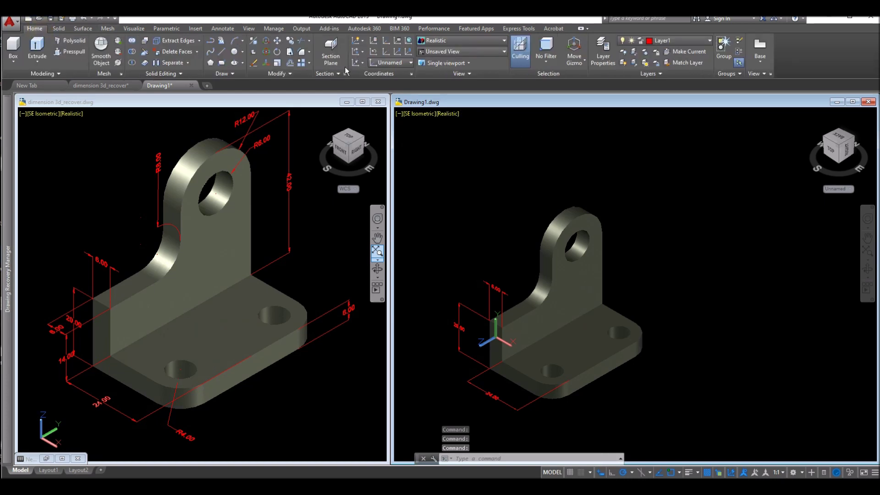
# Set a Face UCS on the upright lug's face, then start a Linear dimension
pyautogui.click(362, 64)
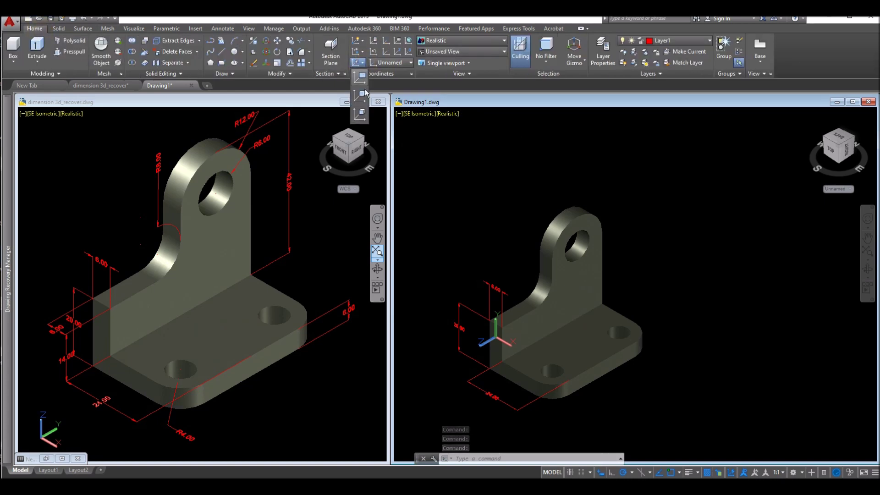
pyautogui.click(361, 114)
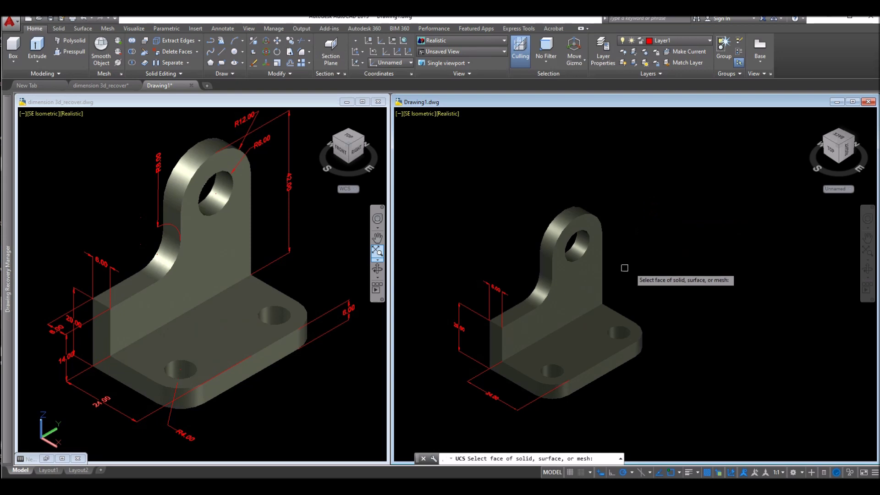
pyautogui.click(589, 275)
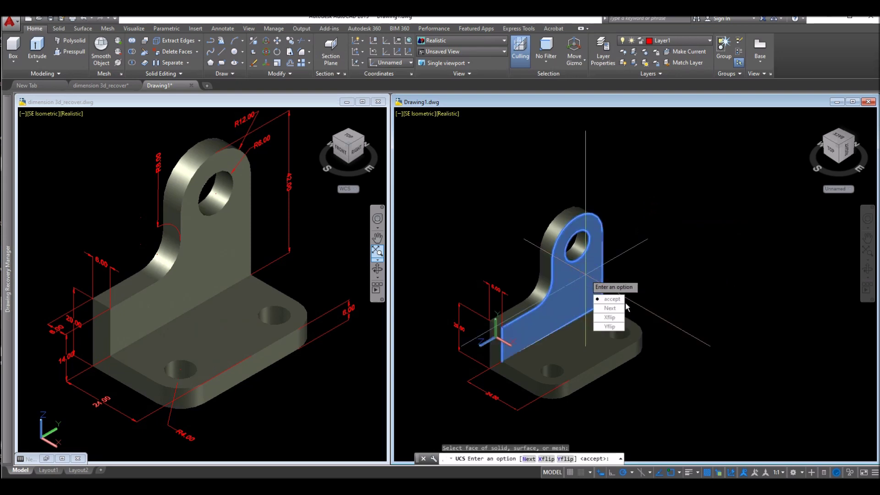
pyautogui.click(621, 301)
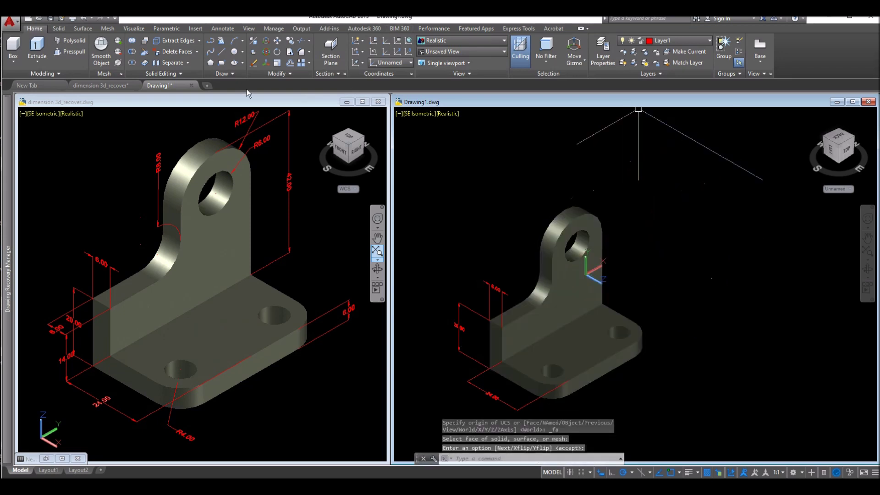
pyautogui.click(222, 28)
pyautogui.click(160, 43)
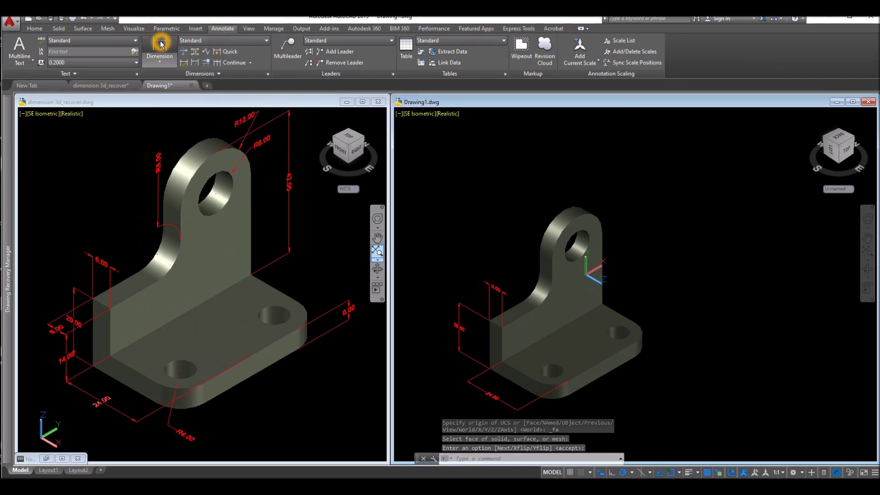
# Dimension the lug's height at 42.00 and bring the whole bracket back into view
pyautogui.click(580, 214)
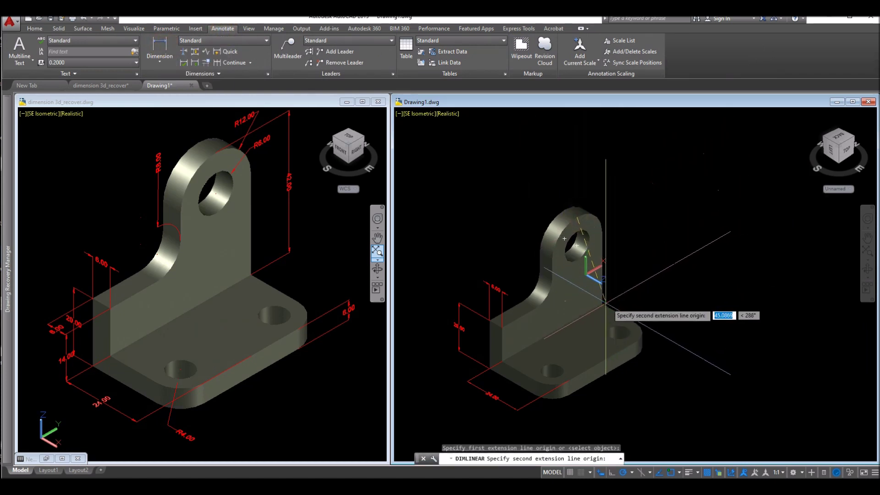
pyautogui.click(600, 301)
pyautogui.click(637, 251)
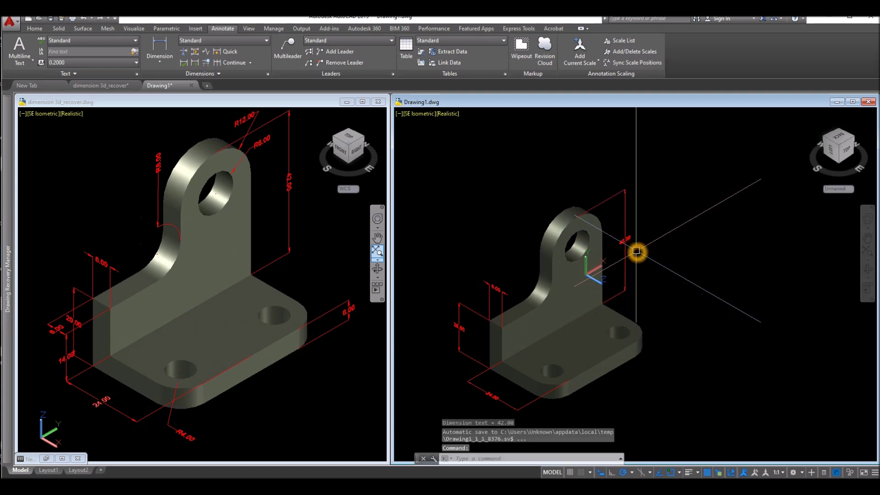
pyautogui.scroll(6, 636, 251)
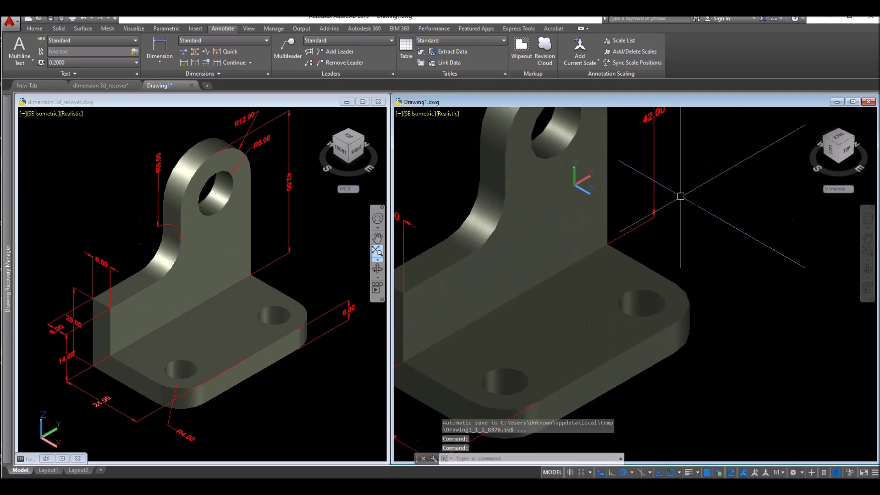
pyautogui.middleClick(672, 308)
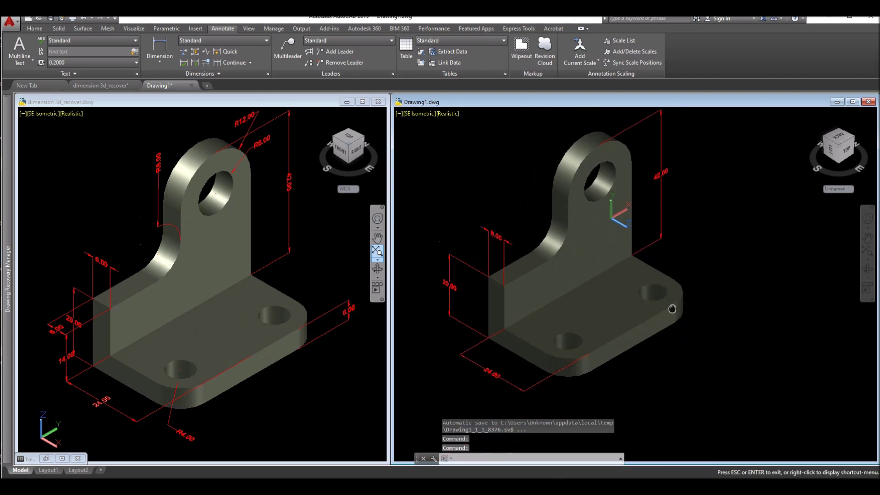
pyautogui.press('Escape')
pyautogui.click(672, 309)
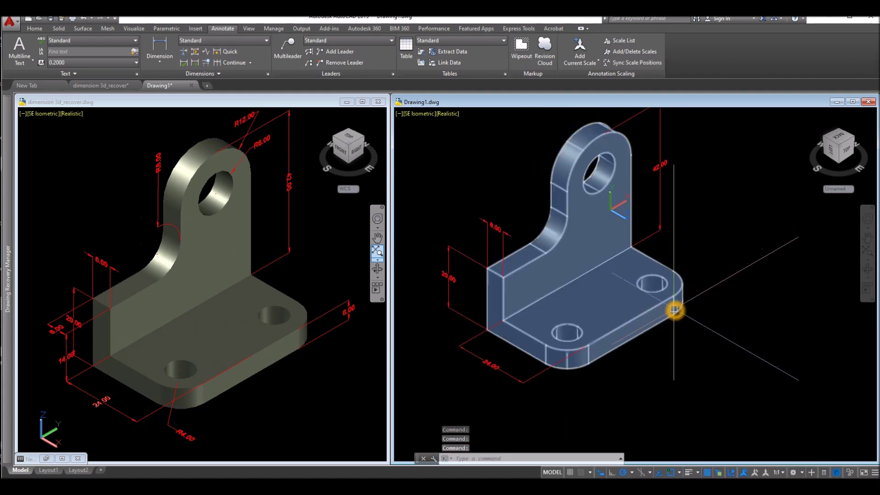
pyautogui.press('Escape')
# Align the UCS to the base plate's thin far-end face using Face UCS and accept it
pyautogui.click(41, 29)
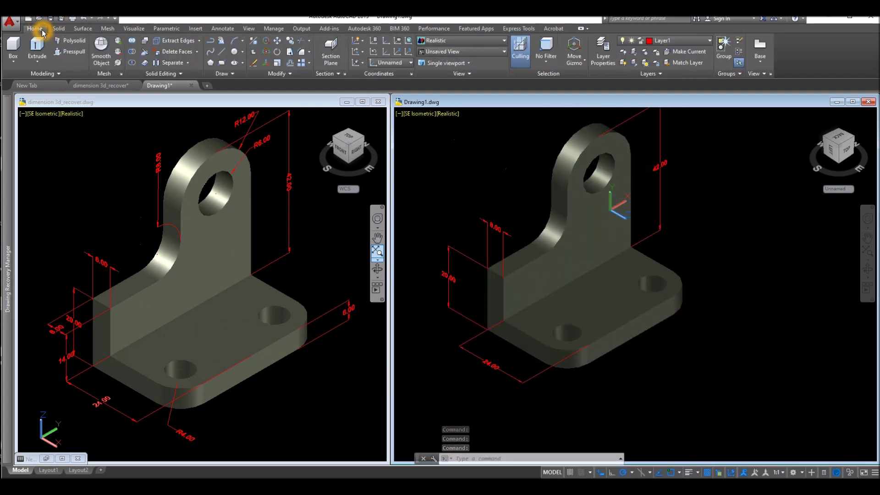
pyautogui.click(364, 63)
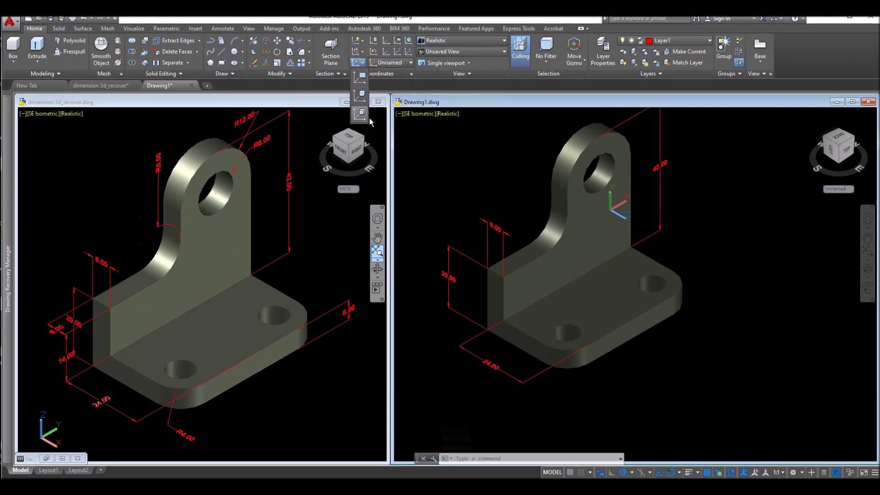
pyautogui.click(361, 114)
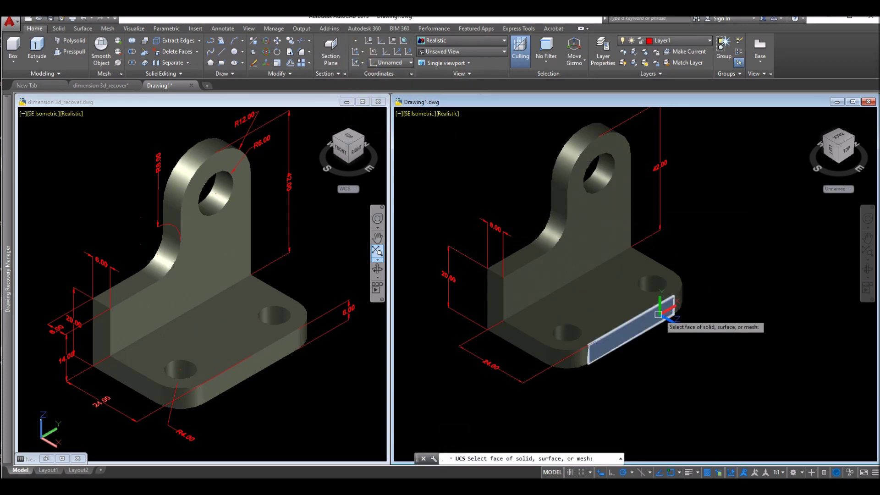
pyautogui.click(659, 317)
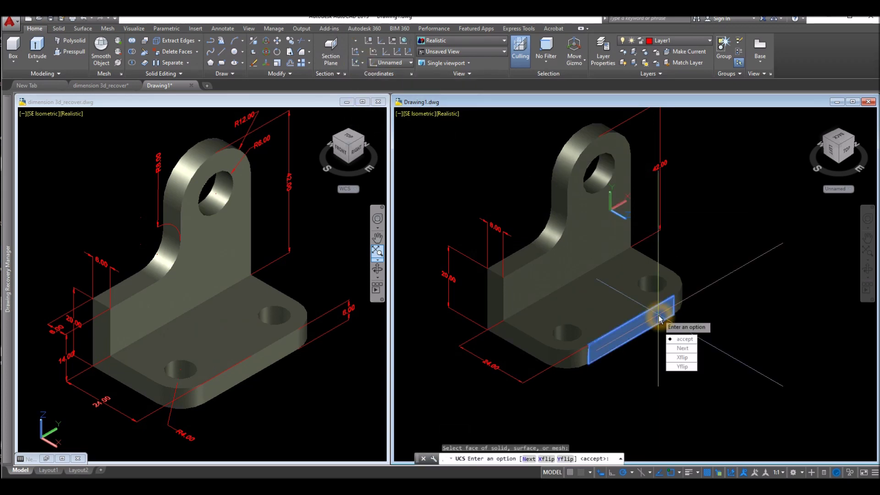
pyautogui.click(681, 339)
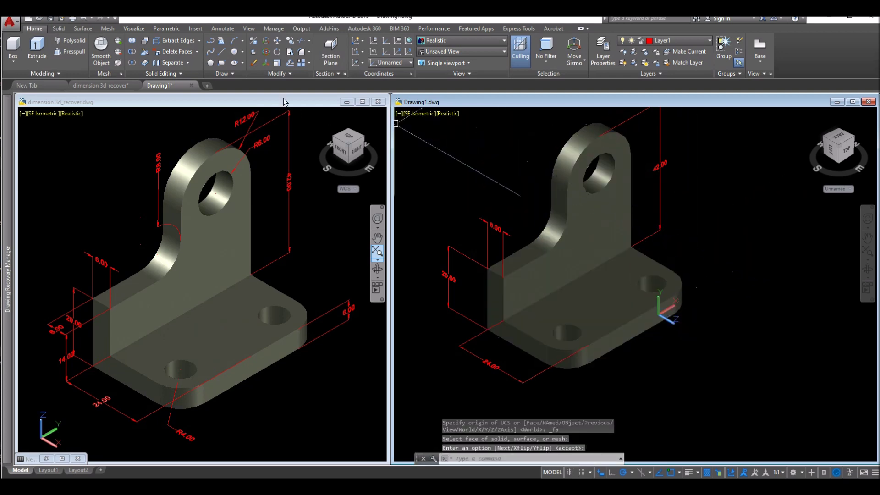
pyautogui.click(220, 29)
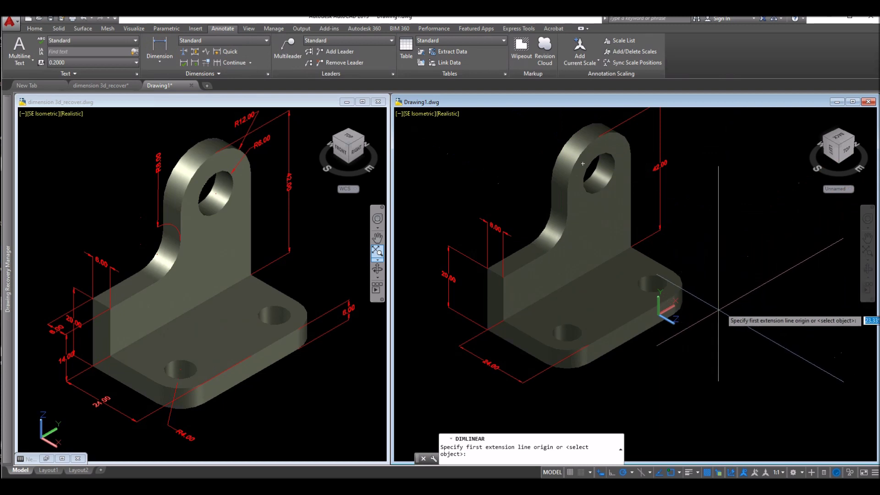
# Add a 6.00 linear dimension for the base plate's thickness between its top and bottom edges
pyautogui.scroll(3, 710, 316)
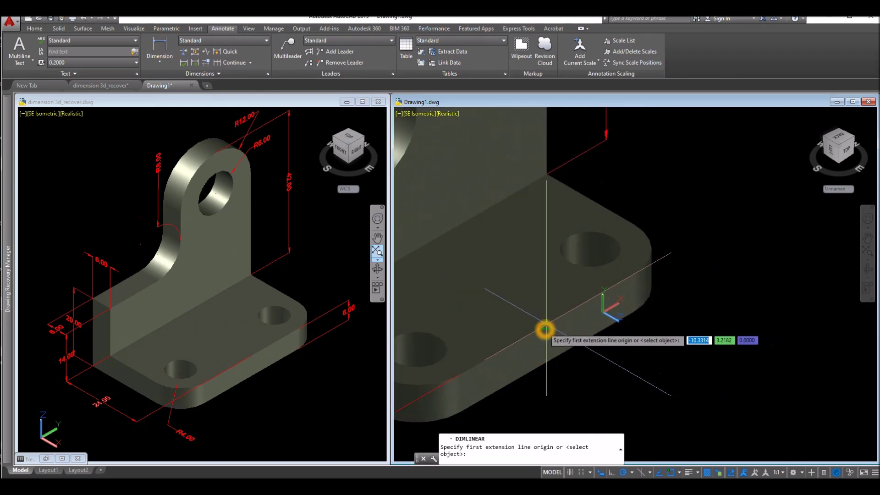
pyautogui.click(545, 329)
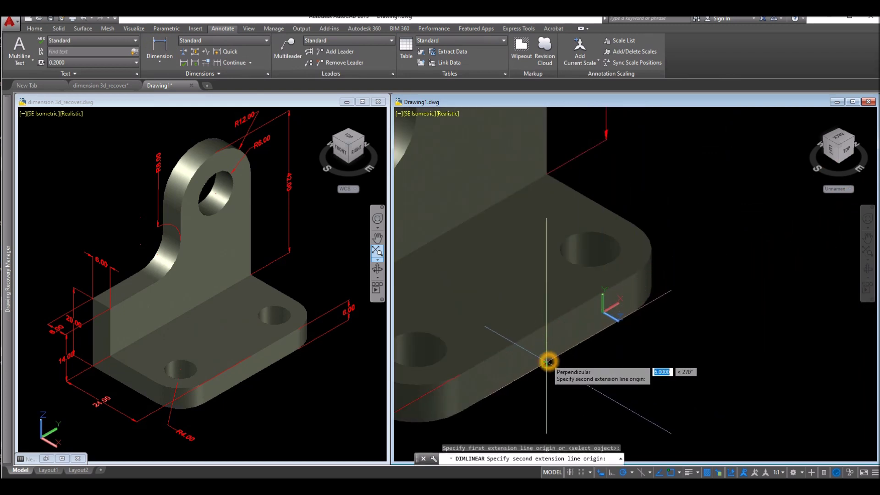
pyautogui.click(547, 362)
pyautogui.click(713, 259)
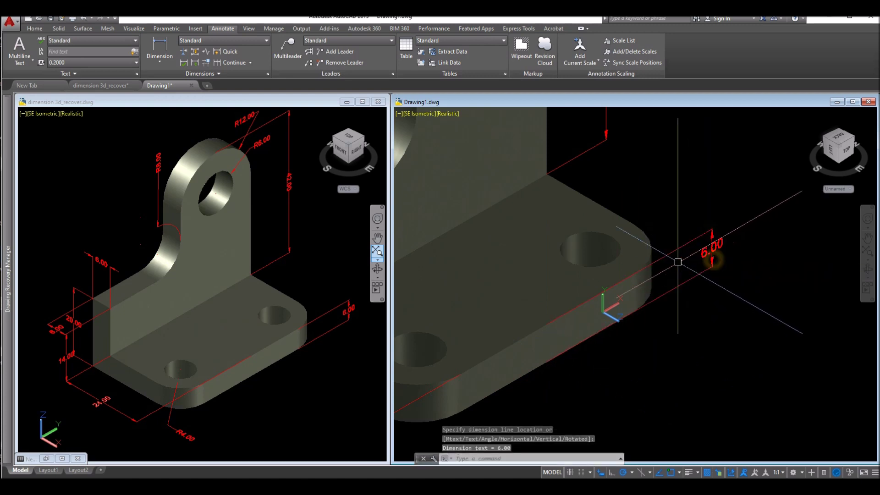
pyautogui.scroll(-4, 678, 262)
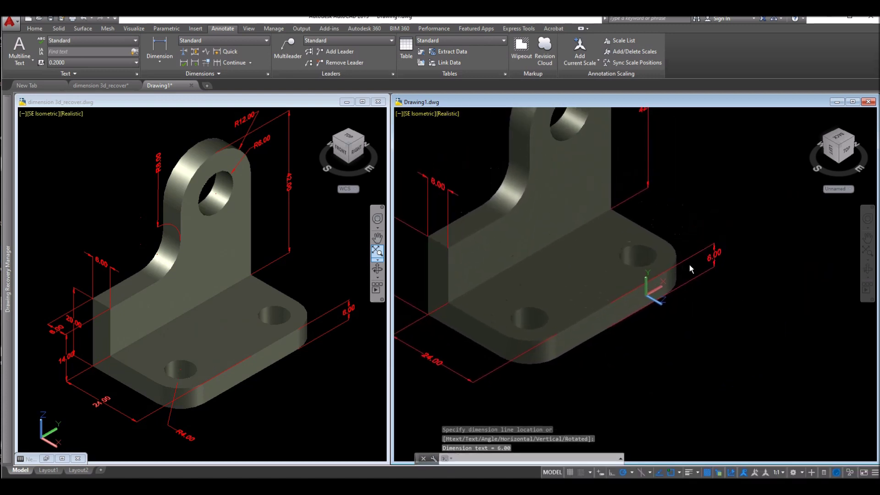
pyautogui.scroll(-3, 689, 265)
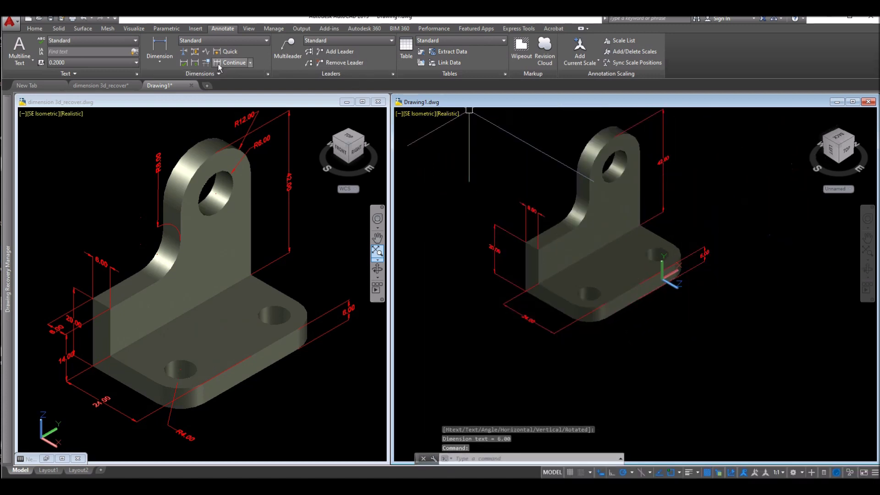
pyautogui.click(31, 29)
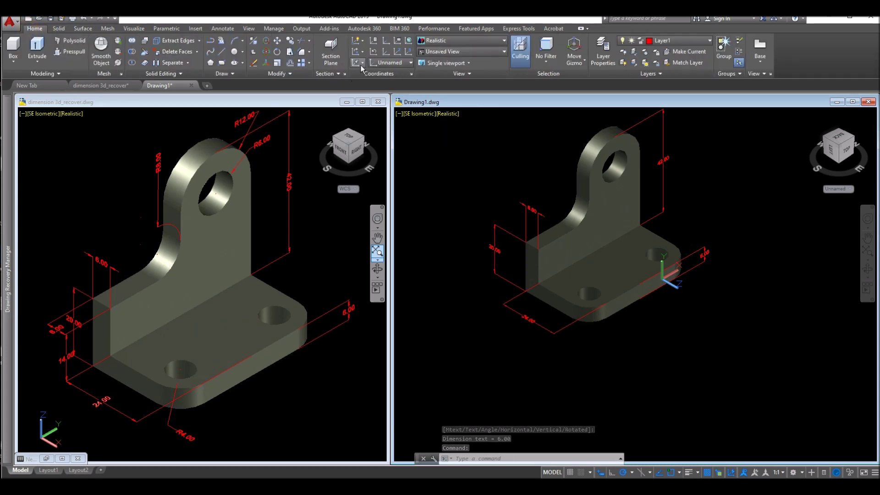
# Align the UCS to the base plate's top face
pyautogui.click(361, 114)
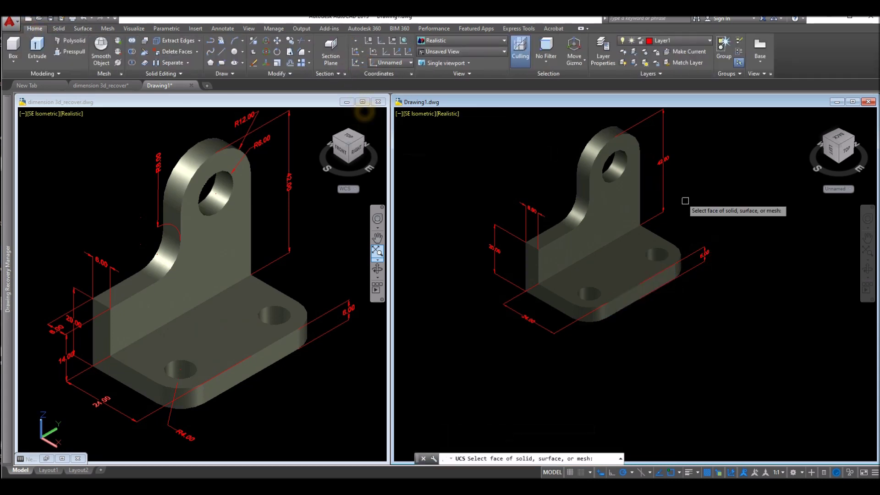
pyautogui.click(622, 259)
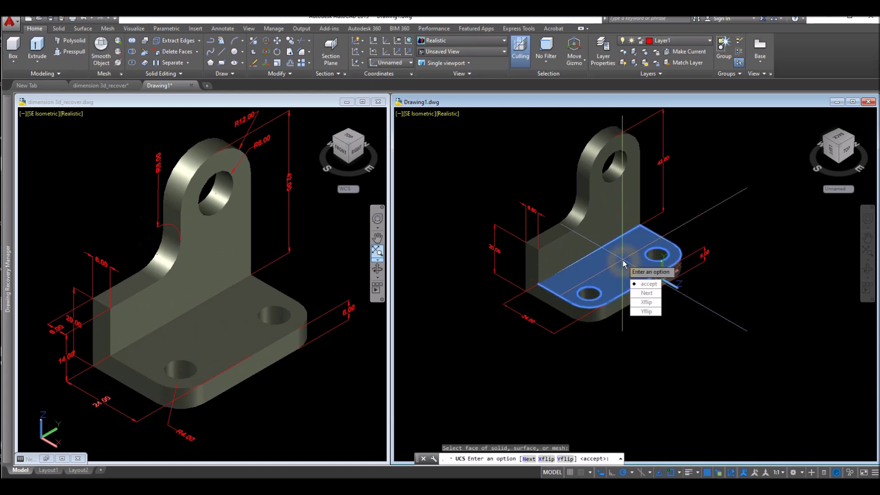
pyautogui.click(644, 284)
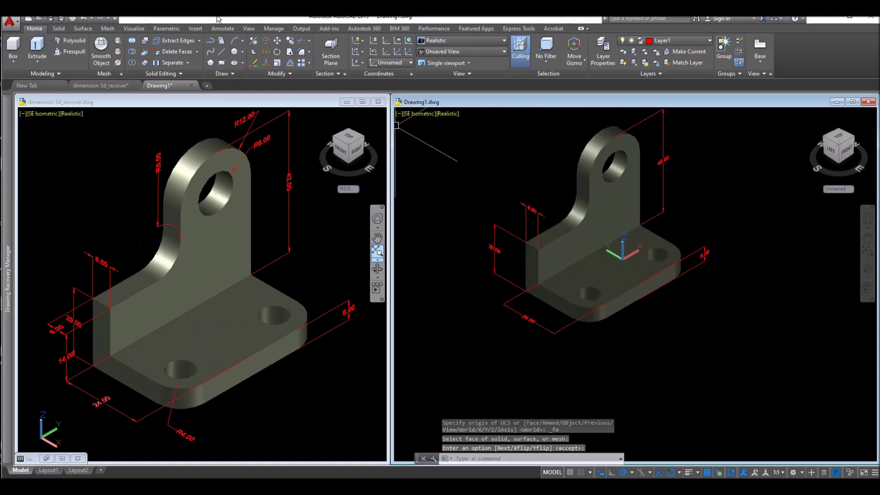
# Dimension the right base-plate hole's radius as R4.00, placed up and to the right
pyautogui.click(224, 30)
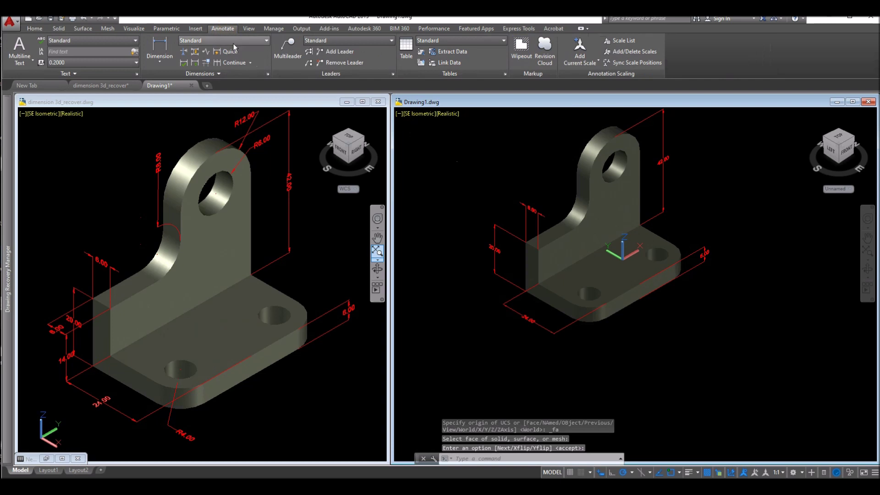
pyautogui.click(161, 63)
pyautogui.click(175, 154)
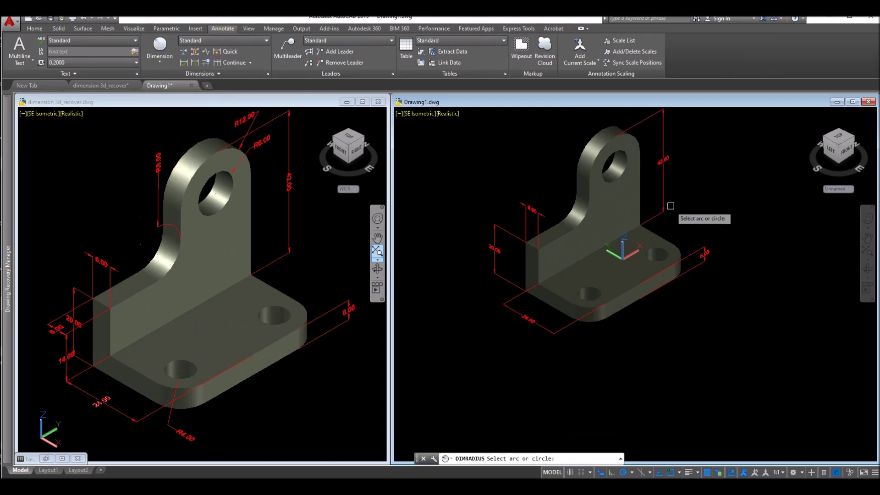
pyautogui.click(667, 253)
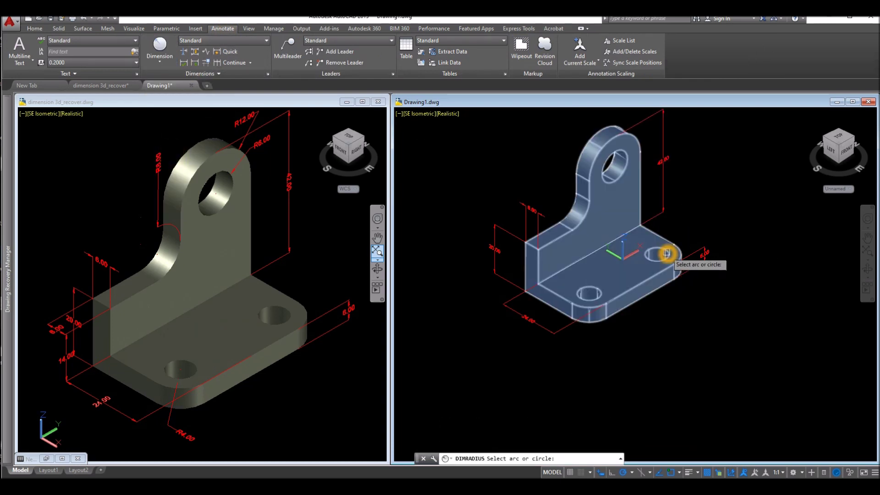
pyautogui.scroll(10, 667, 253)
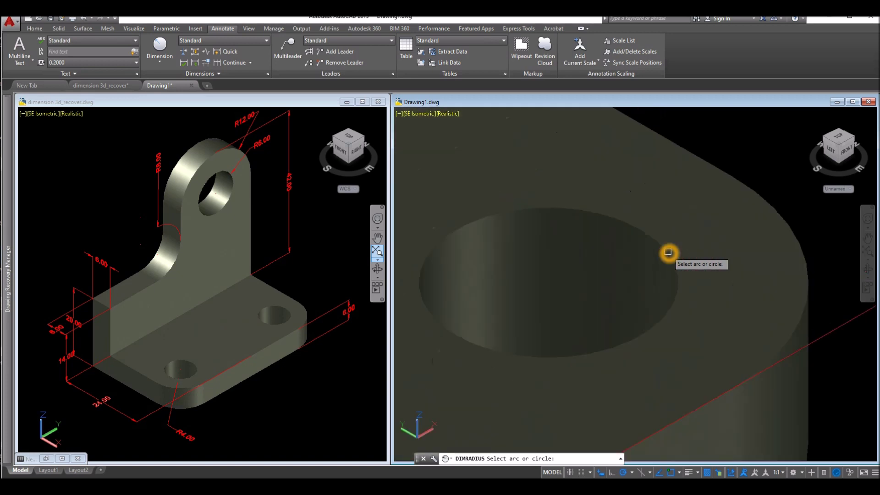
pyautogui.click(667, 253)
pyautogui.scroll(-5, 667, 252)
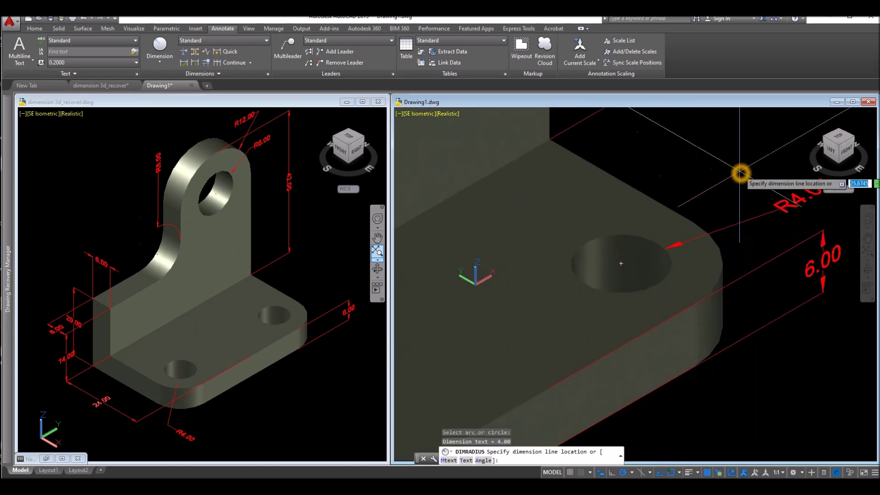
pyautogui.click(741, 173)
pyautogui.scroll(-7, 740, 172)
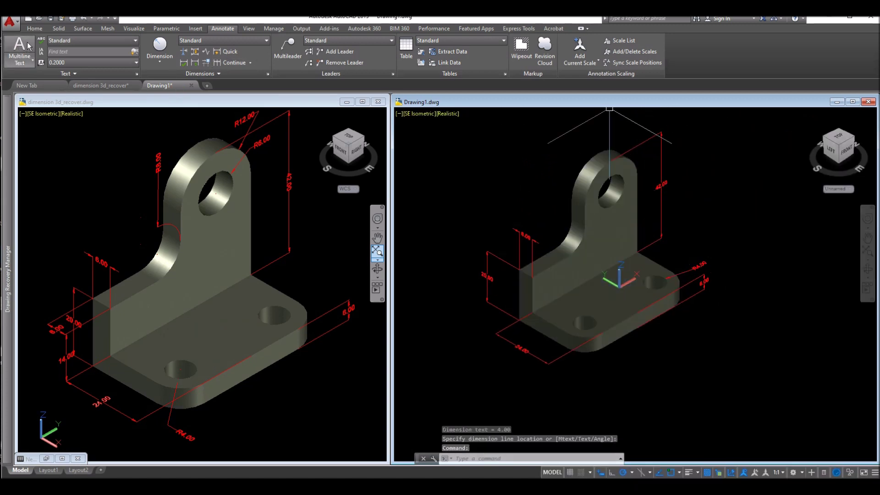
pyautogui.click(35, 28)
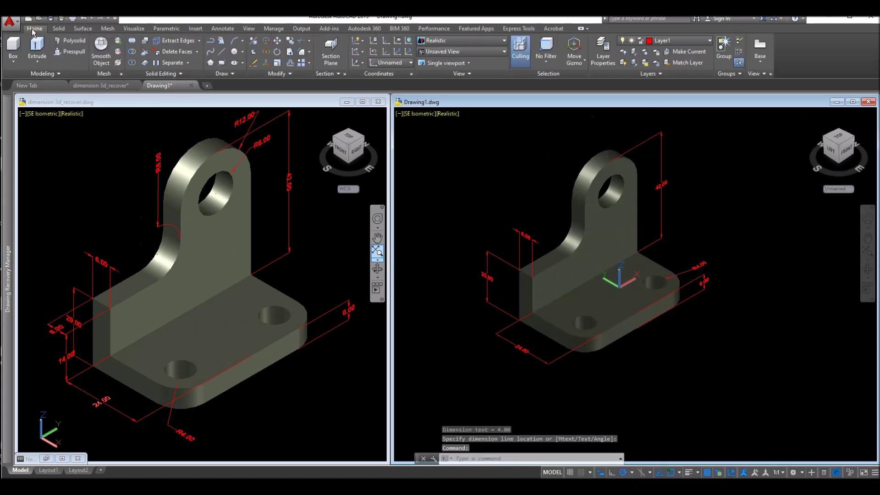
# Align the UCS to the upright's front face
pyautogui.click(362, 62)
pyautogui.click(362, 114)
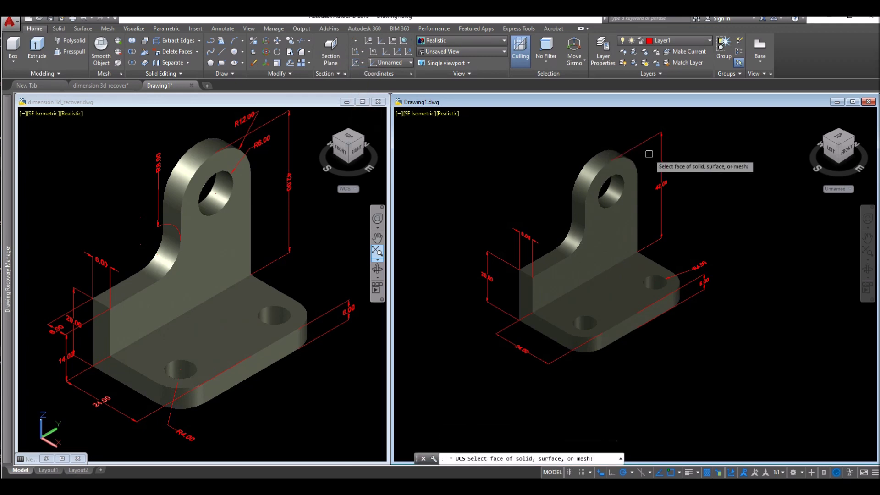
pyautogui.click(630, 210)
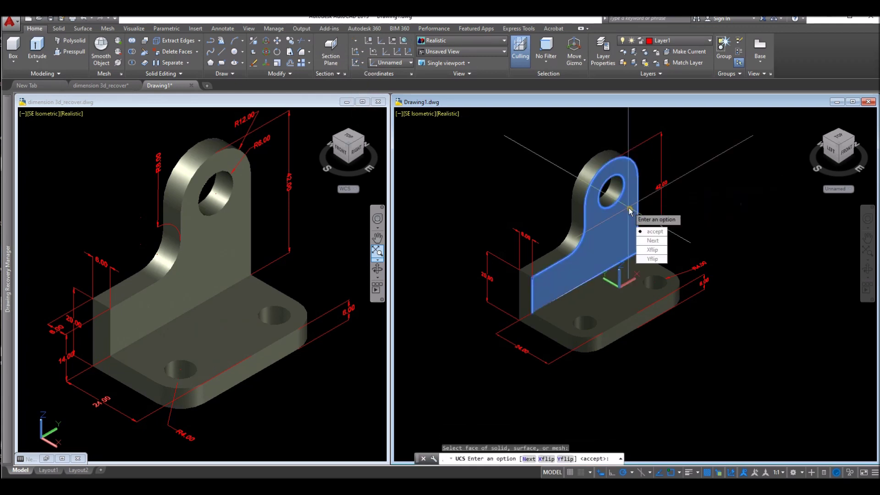
pyautogui.click(654, 232)
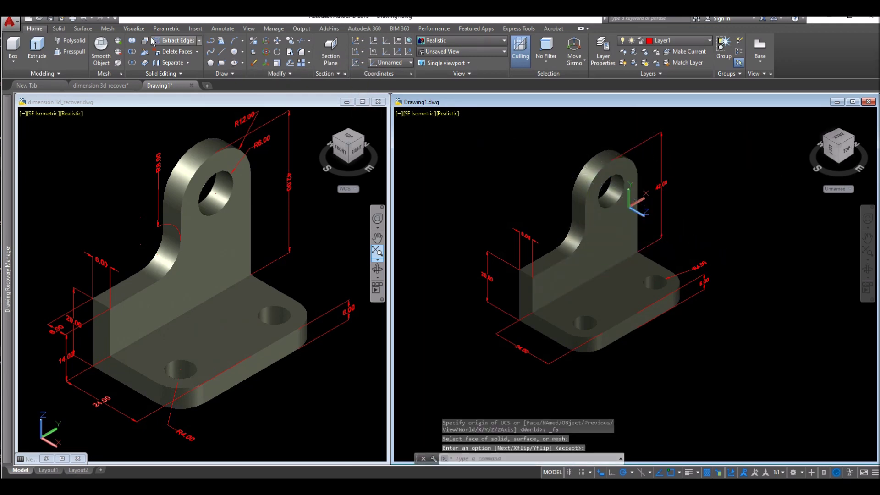
# Add an R6.00 radius dimension to the upright's hole
pyautogui.click(223, 28)
pyautogui.click(187, 51)
pyautogui.click(192, 103)
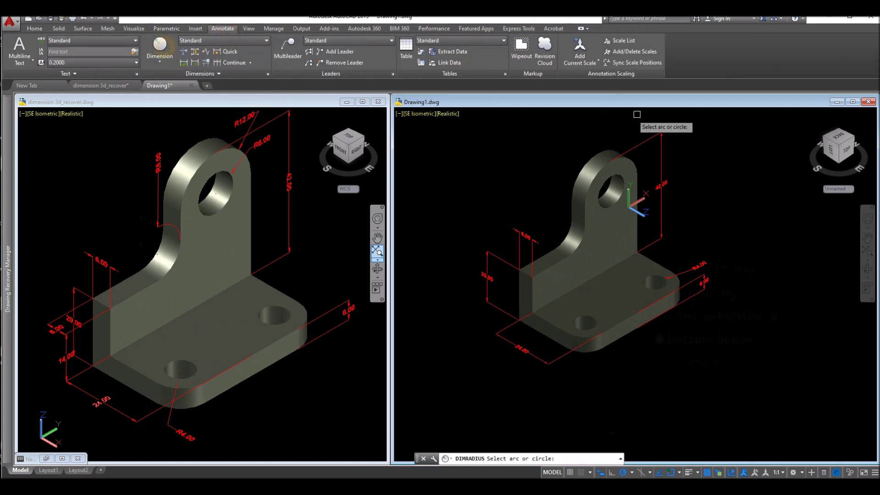
pyautogui.click(623, 176)
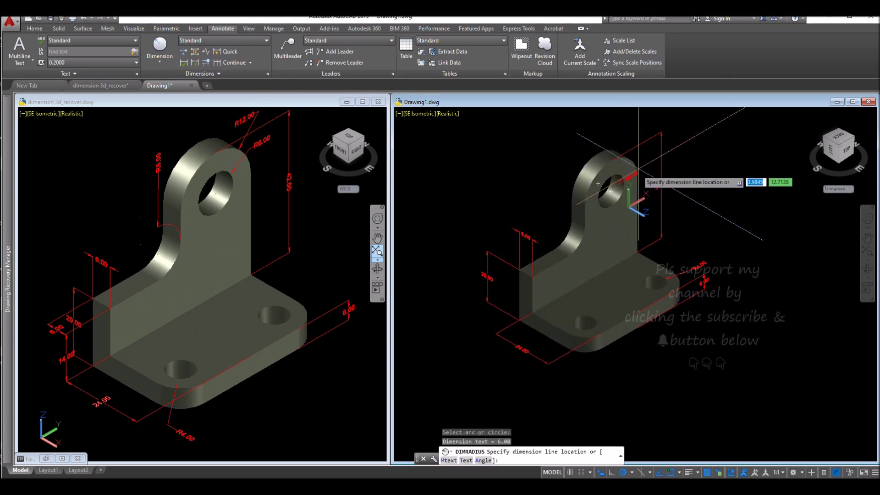
pyautogui.click(679, 134)
pyautogui.moveTo(683, 143); pyautogui.dragTo(656, 174, button='middle')
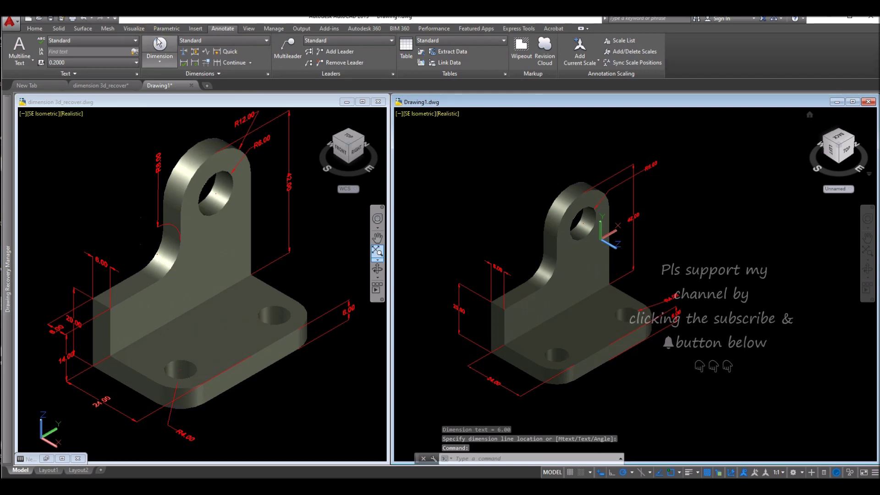
# Add an R12.00 radius dimension to the upright's rounded top arc
pyautogui.press('Return')
pyautogui.scroll(5, 600, 191)
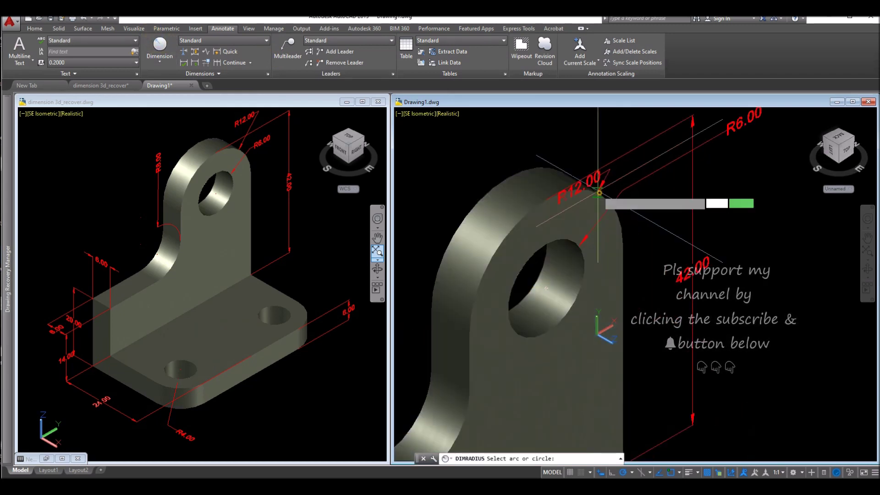
pyautogui.click(599, 192)
pyautogui.scroll(-5, 601, 193)
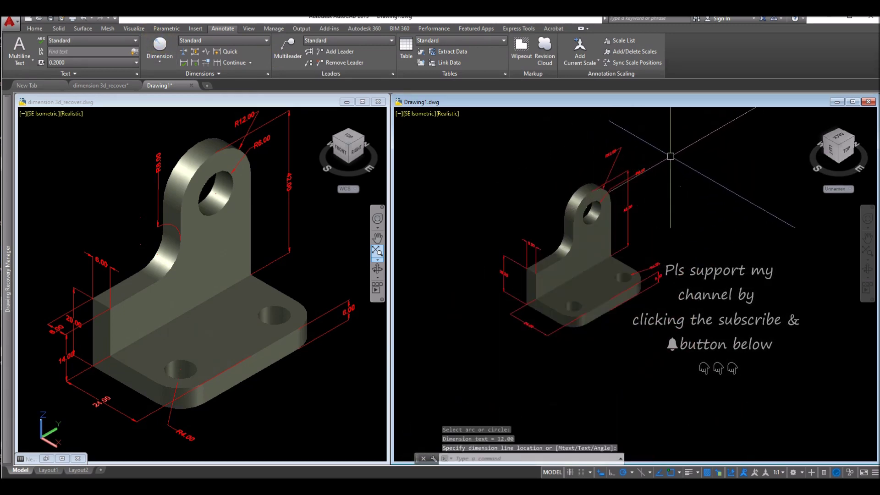
pyautogui.keyDown('shift'); pyautogui.moveTo(679, 159); pyautogui.dragTo(660, 163, button='middle'); pyautogui.keyUp('shift')
pyautogui.press('Escape')
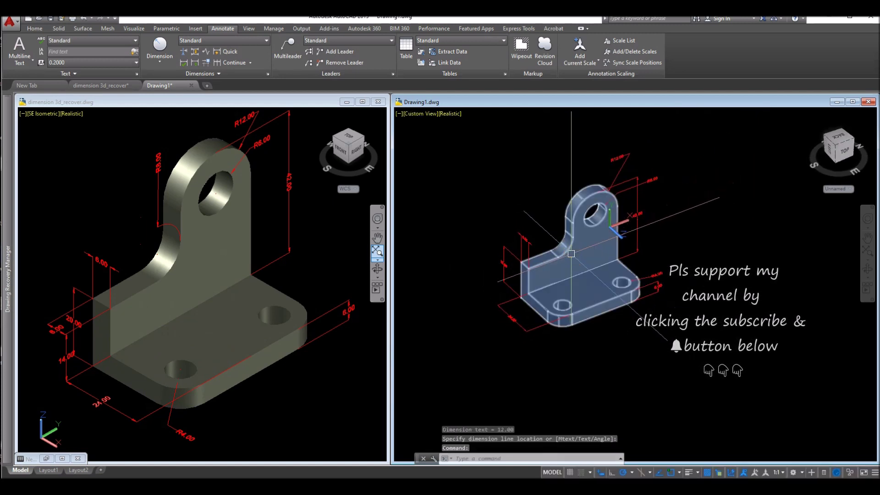
# Dimension the inner fillet between the upright and base plate as R8.00
pyautogui.click(159, 64)
pyautogui.click(183, 87)
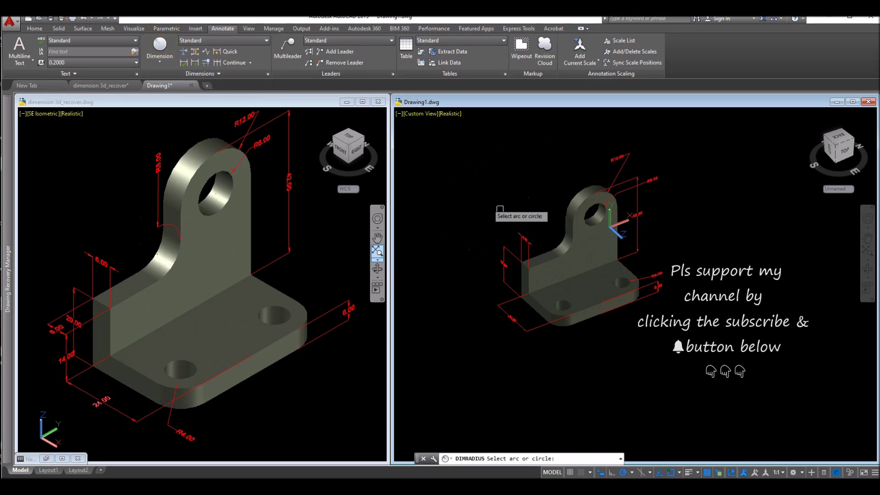
pyautogui.scroll(3, 556, 248)
pyautogui.scroll(3, 564, 243)
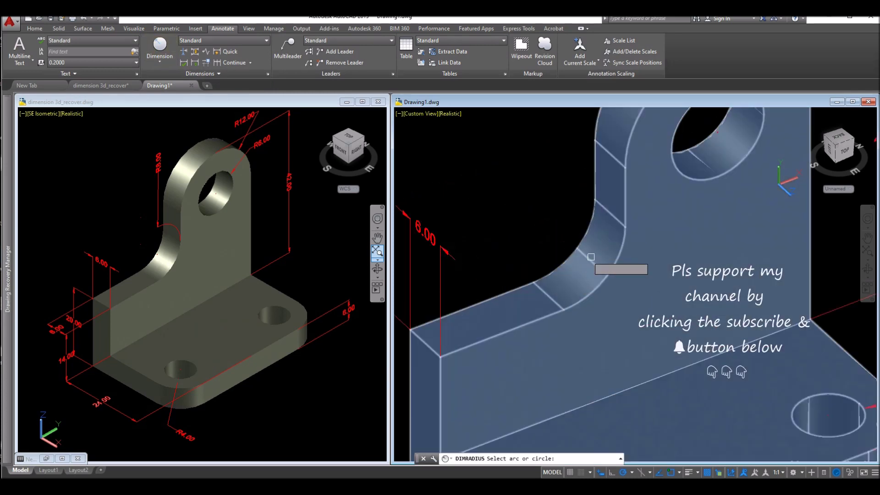
pyautogui.click(618, 260)
pyautogui.click(531, 183)
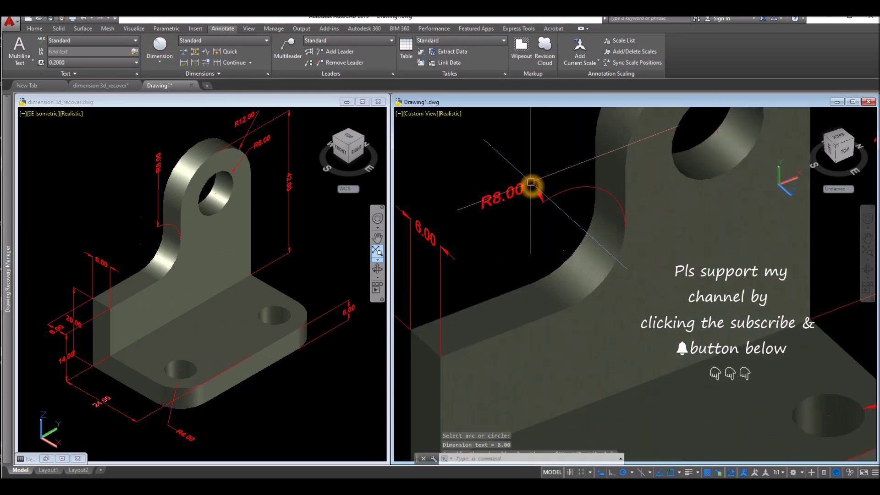
pyautogui.scroll(-6, 531, 182)
pyautogui.keyDown('shift'); pyautogui.moveTo(530, 183); pyautogui.dragTo(539, 164, button='middle'); pyautogui.keyUp('shift')
pyautogui.click(540, 163)
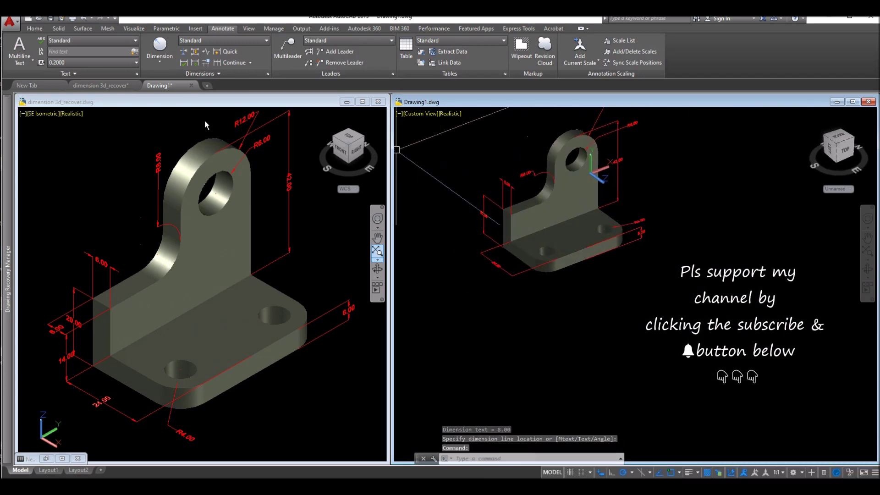
# Align the UCS to the base plate's top face with Face UCS
pyautogui.click(32, 29)
pyautogui.click(366, 92)
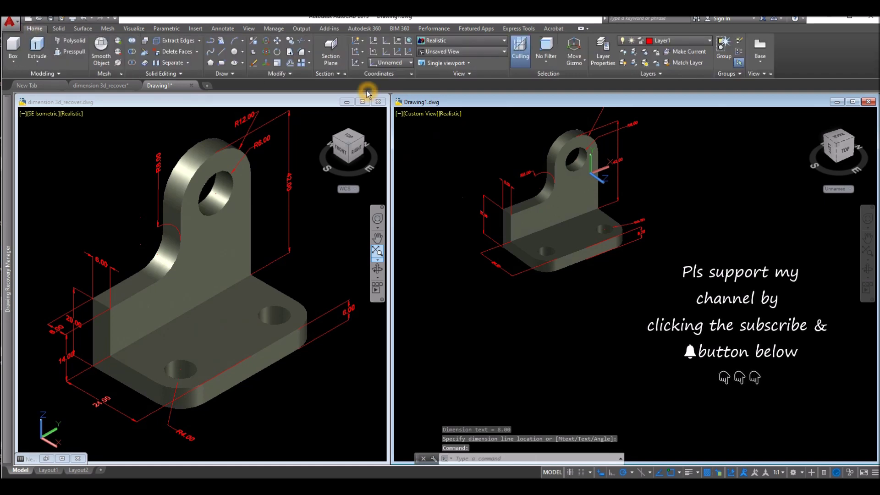
pyautogui.click(363, 65)
pyautogui.click(361, 112)
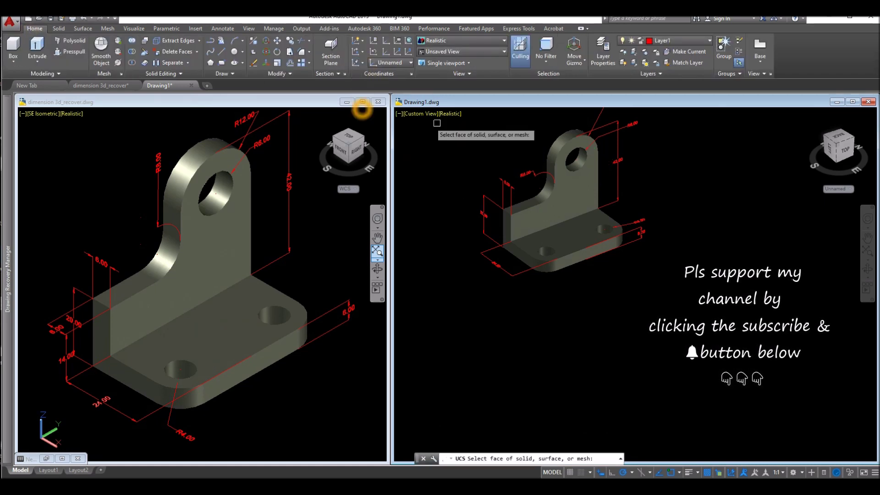
pyautogui.scroll(6, 596, 238)
pyautogui.click(553, 232)
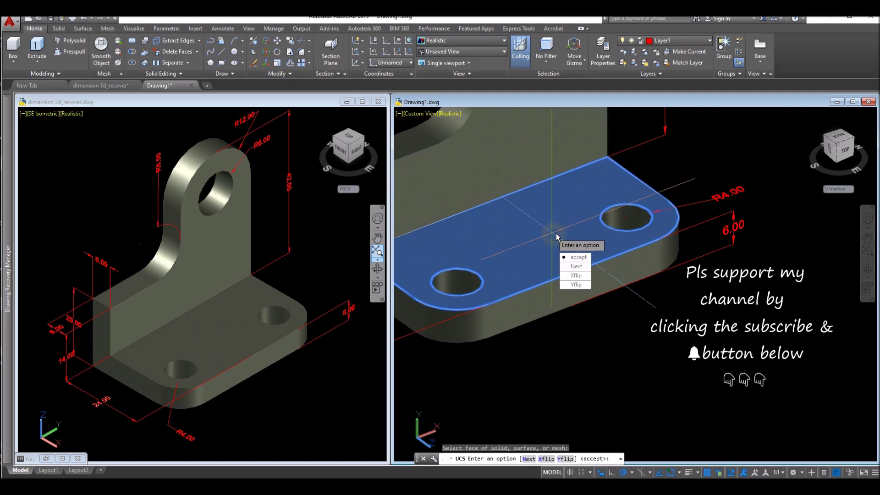
pyautogui.click(580, 259)
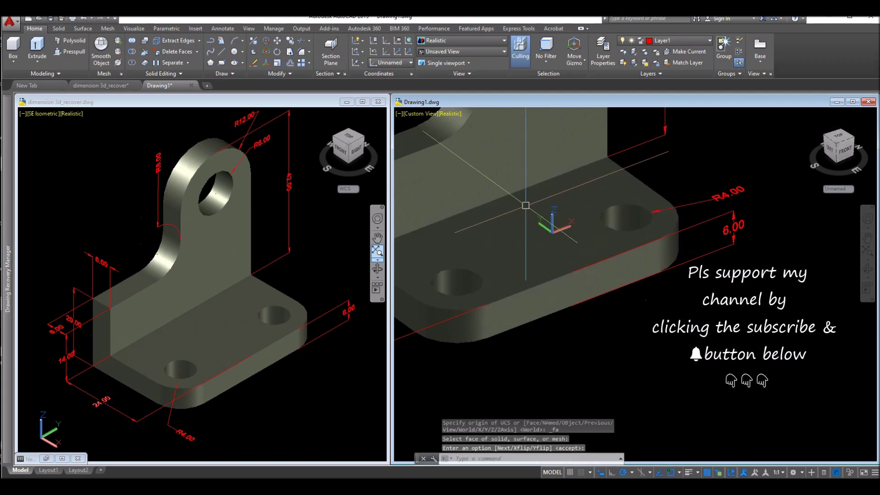
# Start a 48.00 linear dimension from the plate's left edge to its far corner
pyautogui.click(225, 29)
pyautogui.click(170, 67)
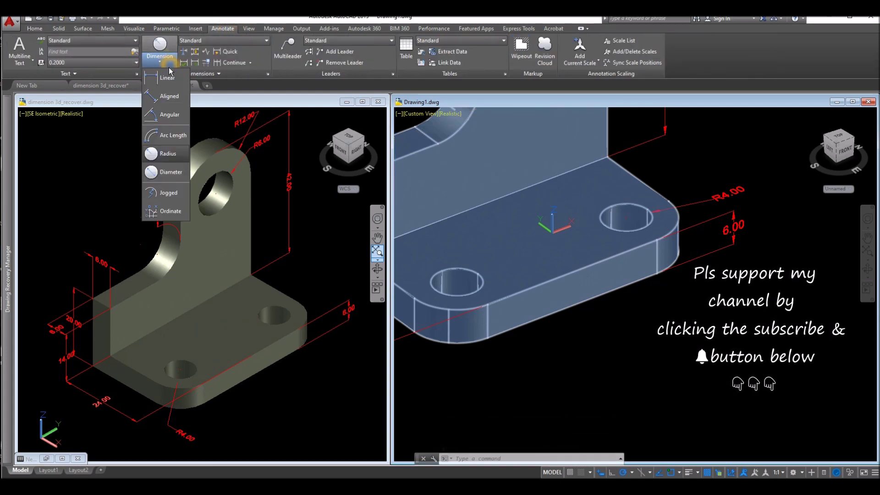
pyautogui.click(160, 77)
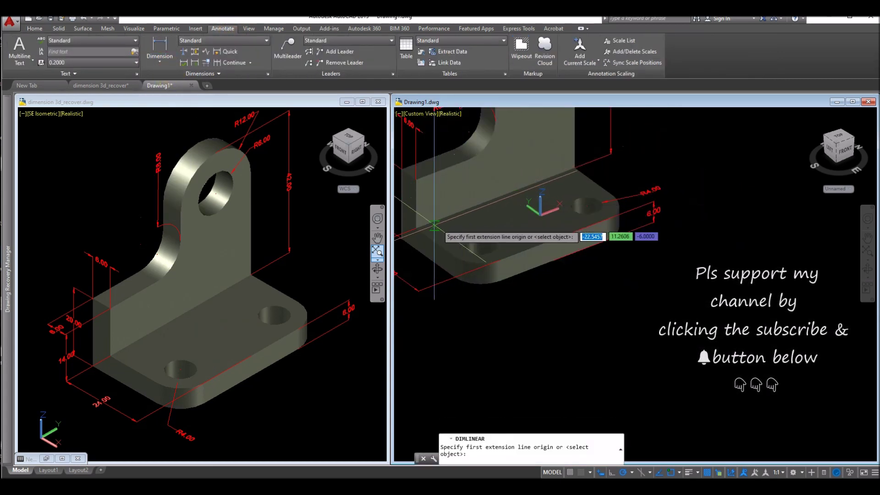
pyautogui.click(416, 225)
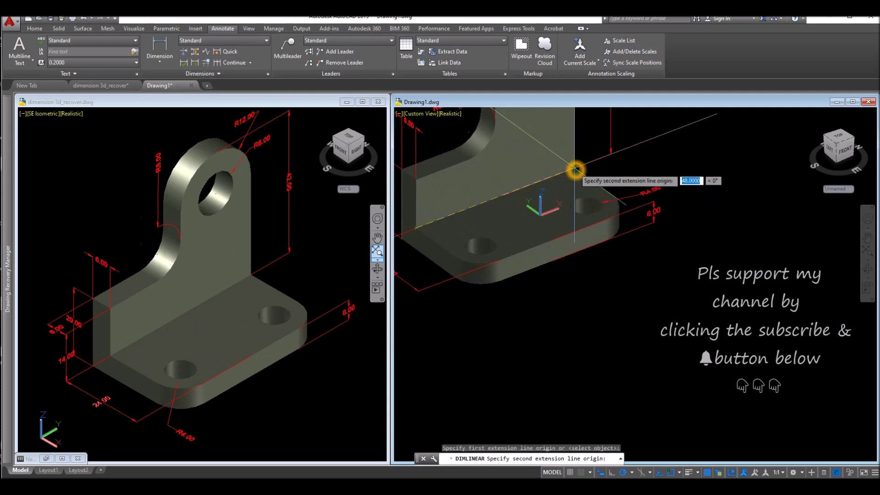
pyautogui.click(573, 169)
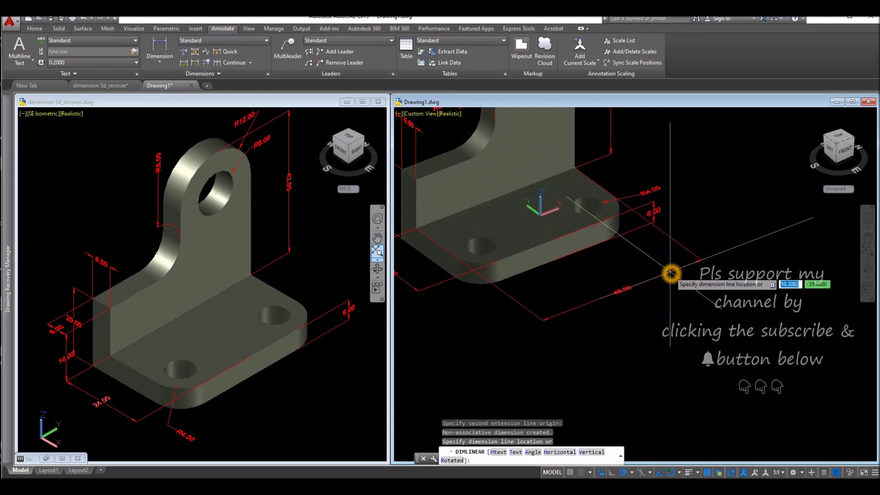